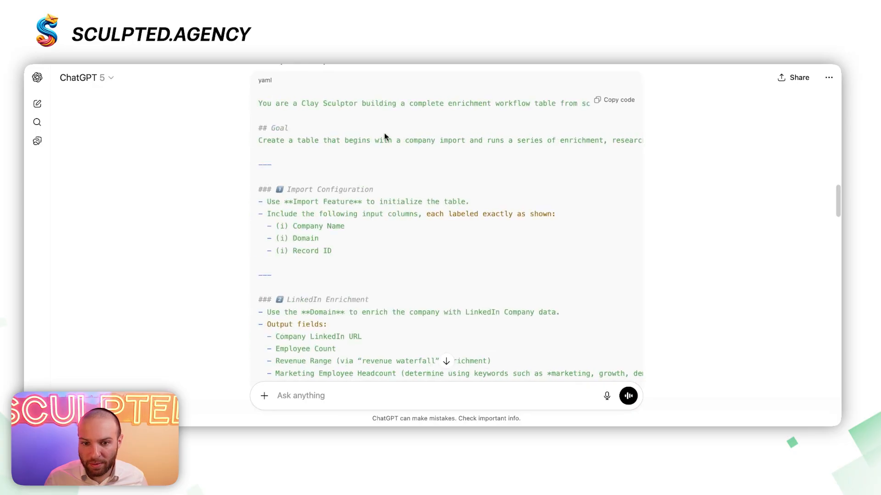
- Review the generated Clay prompt's import configuration, LinkedIn enrichment and address standardization sections
scroll(363, 149, down, 2)
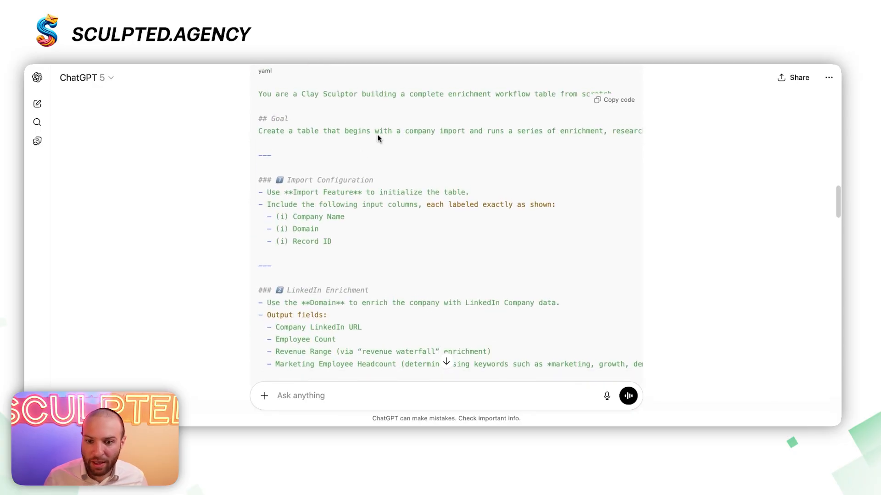
scroll(321, 166, down, 2)
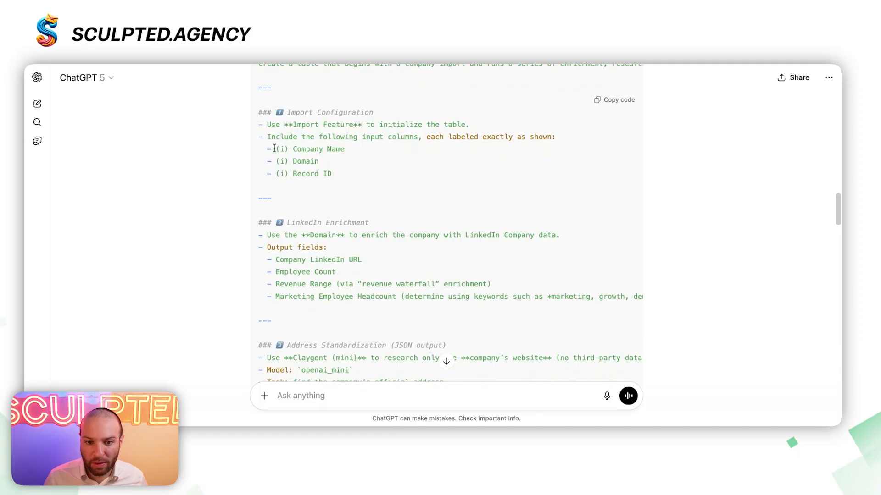
scroll(356, 177, down, 5)
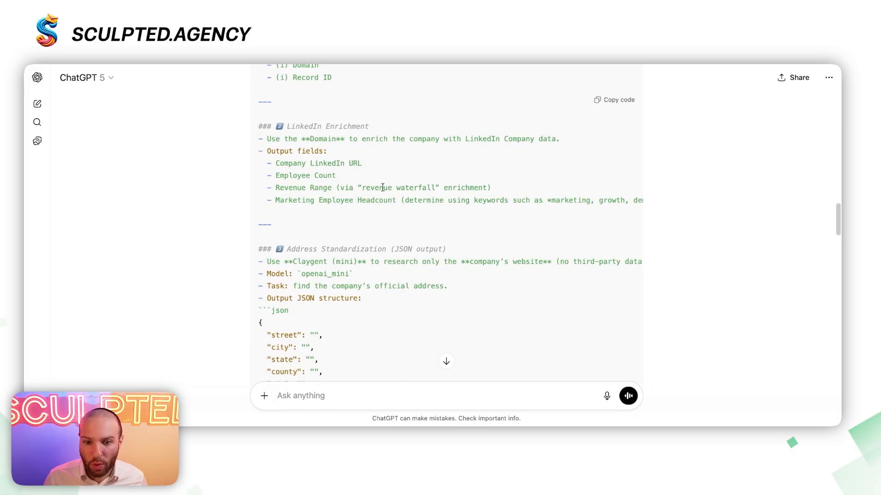
scroll(407, 179, down, 3)
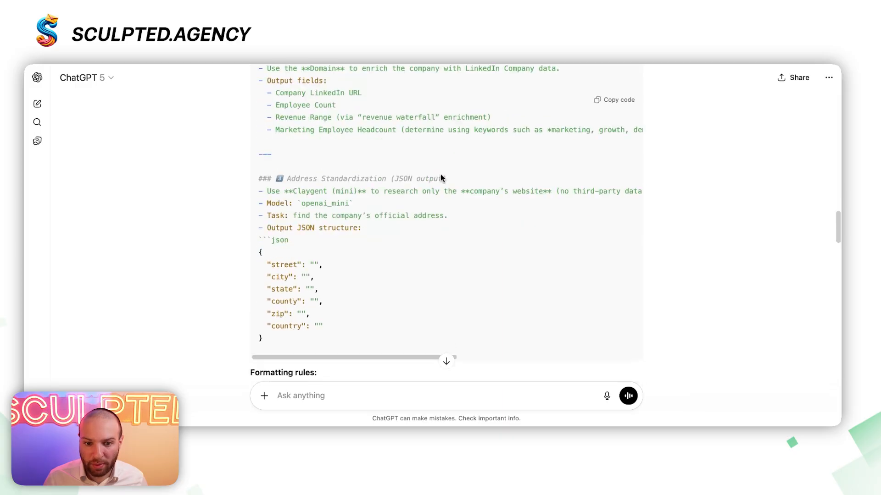
scroll(441, 178, down, 1)
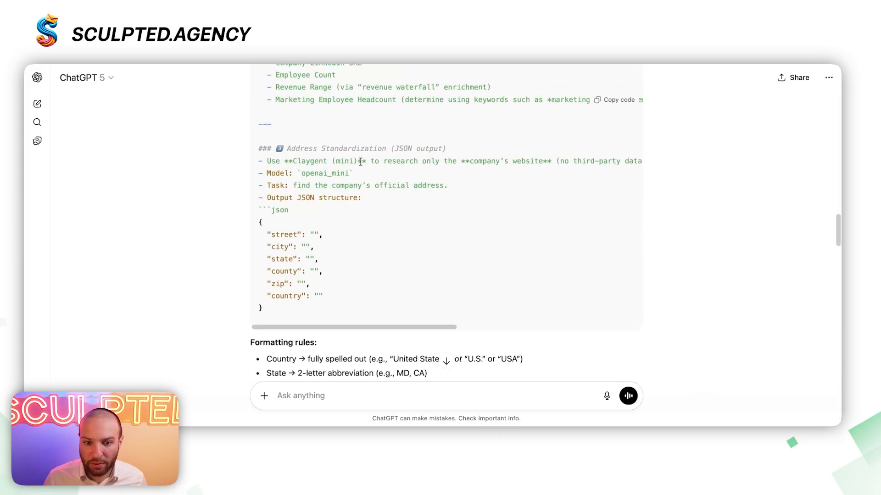
scroll(361, 162, down, 1)
scroll(421, 153, right, 4)
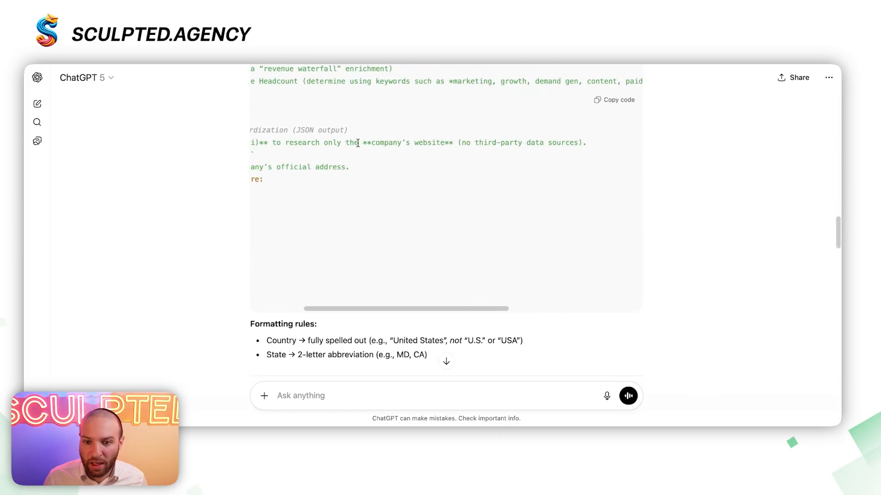
scroll(358, 143, left, 4)
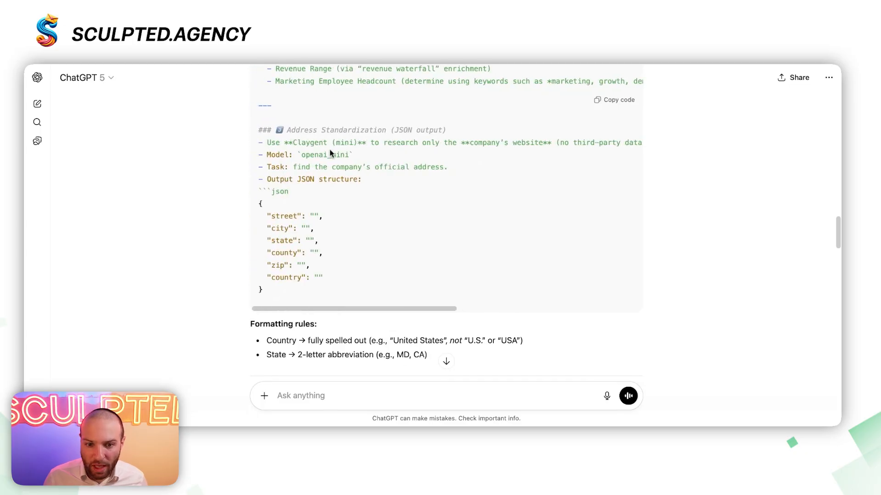
scroll(360, 154, down, 1)
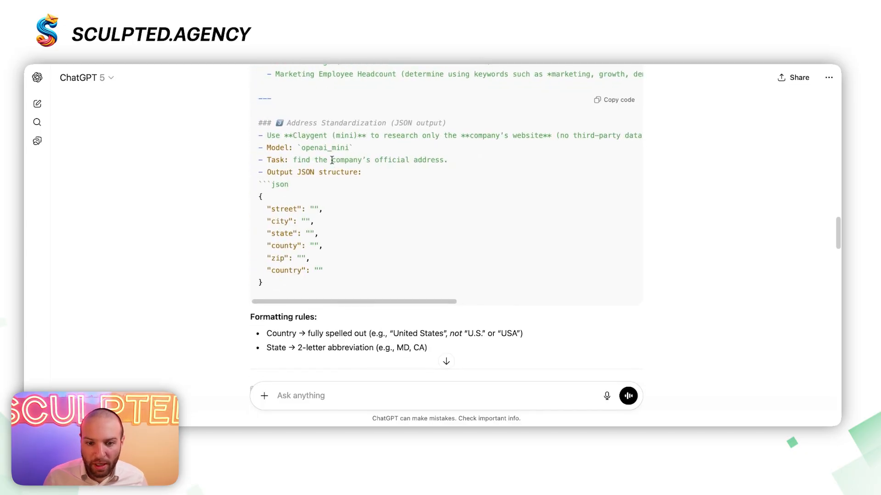
- Copy the address section's model line into a new message and add that it should be 4o-mini
triple_click(328, 149)
key(super+c)
click(372, 391)
text(4o)
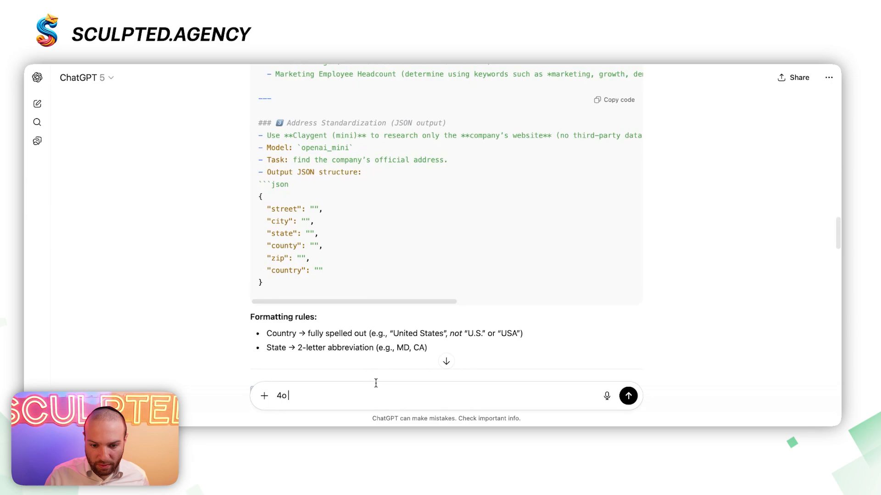
key(BackSpace)
key(BackSpace)
key(super+v)
text(should be 4)
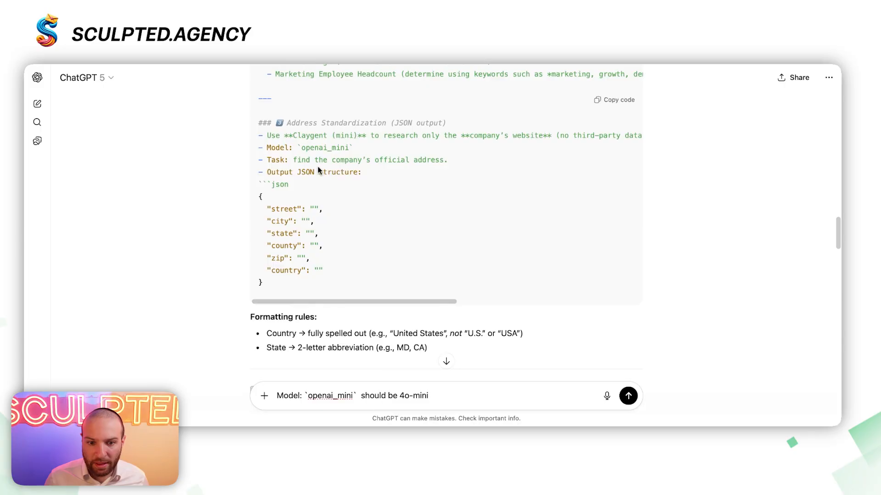
- Review the rest of the prompt, from the address formatting rules through company summary, industry classification and table output
scroll(318, 171, down, 2)
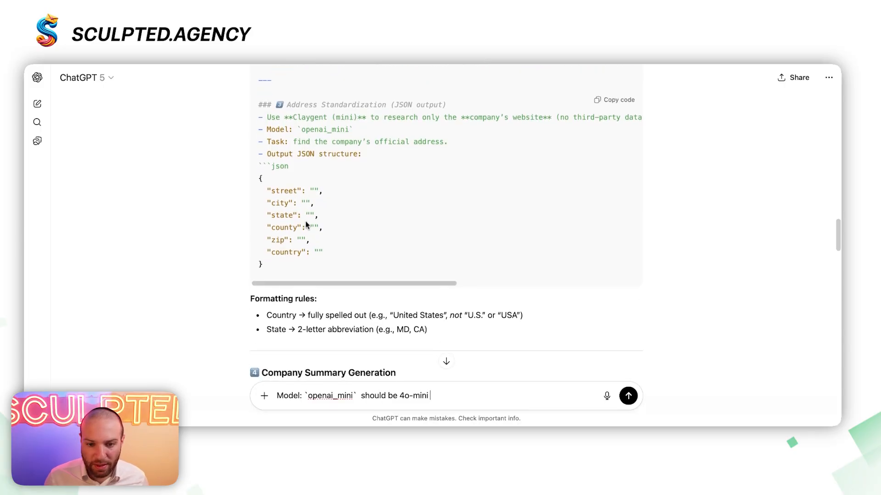
scroll(367, 245, down, 5)
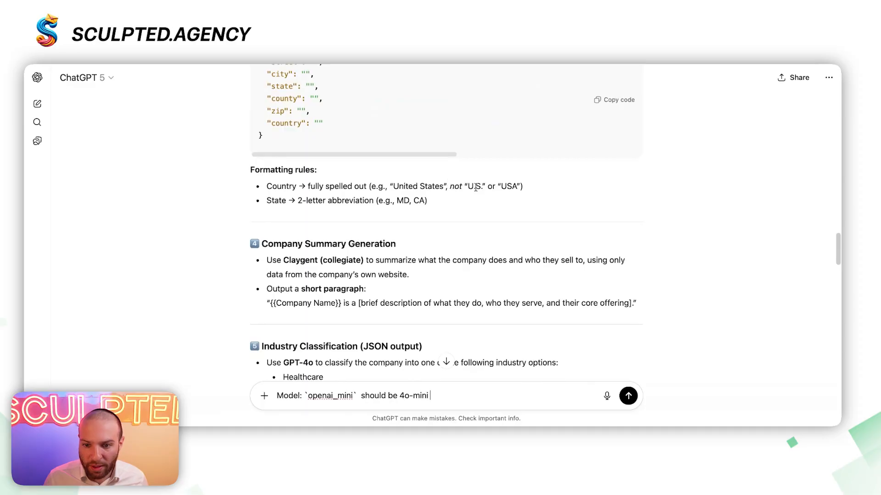
scroll(393, 203, down, 5)
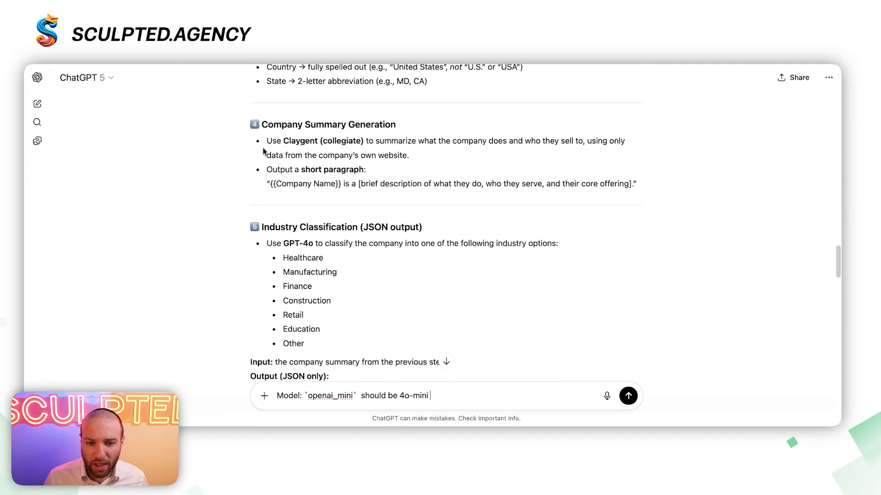
scroll(338, 142, down, 1)
scroll(339, 141, down, 1)
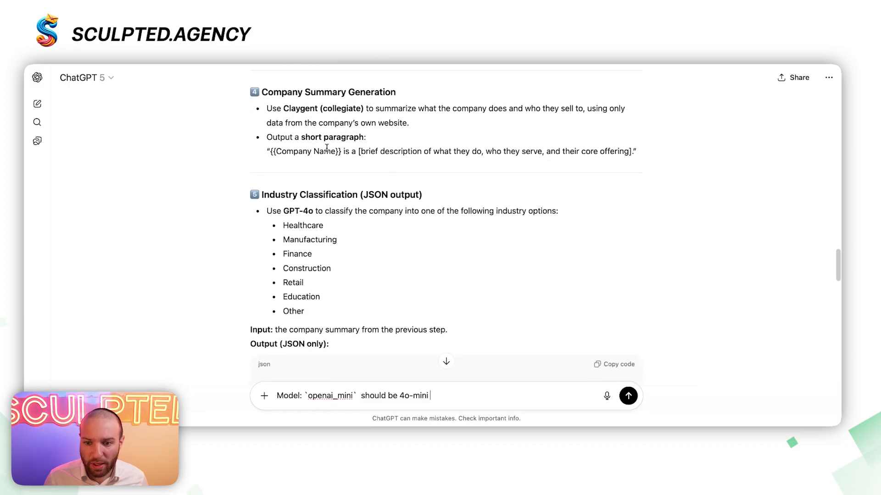
scroll(321, 142, down, 3)
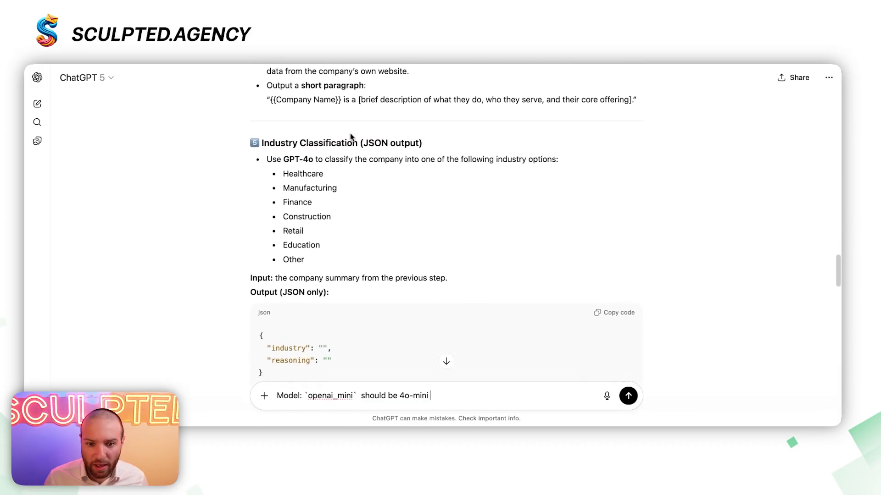
scroll(339, 133, down, 3)
scroll(275, 117, up, 1)
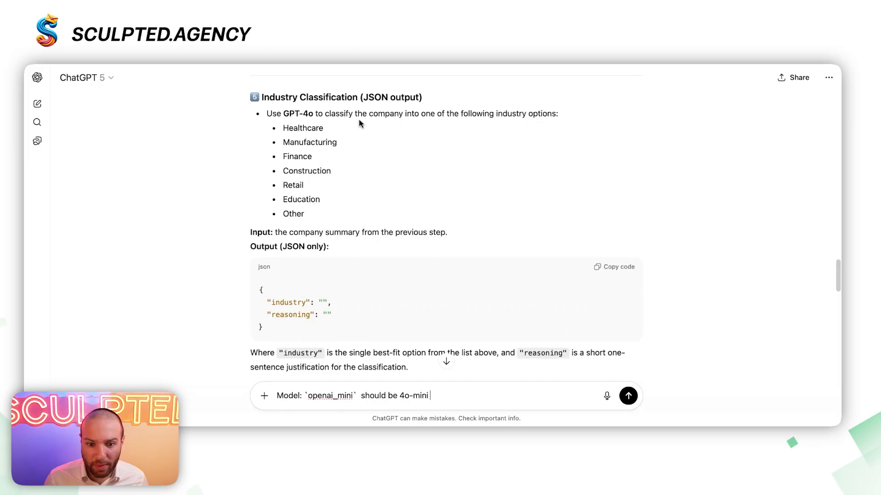
scroll(344, 212, down, 1)
scroll(322, 204, down, 10)
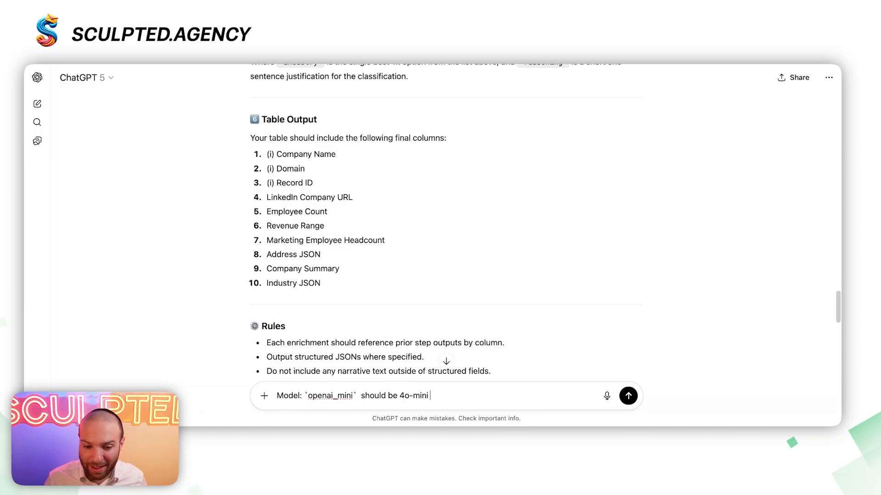
- Complete and send the message, asking for the same prompt again but with 4o-mini for claygent and 4o for its gpt columns
text(output the prompt agai)
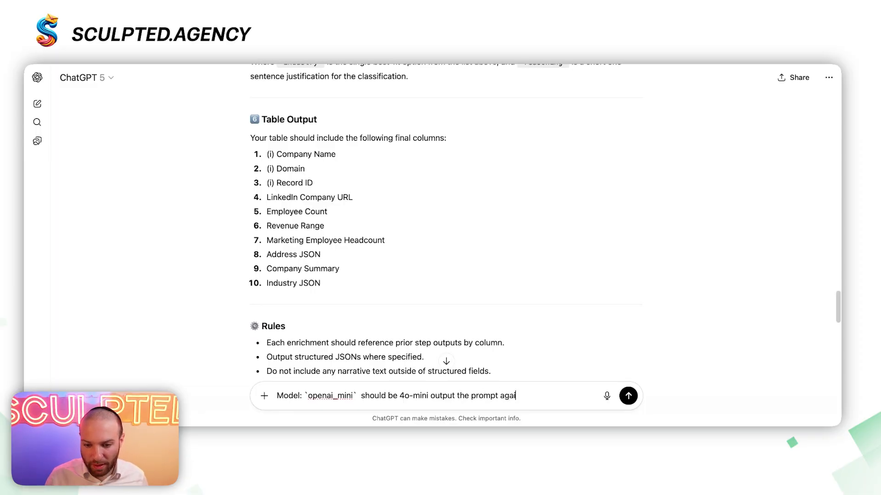
text(n with everything the s)
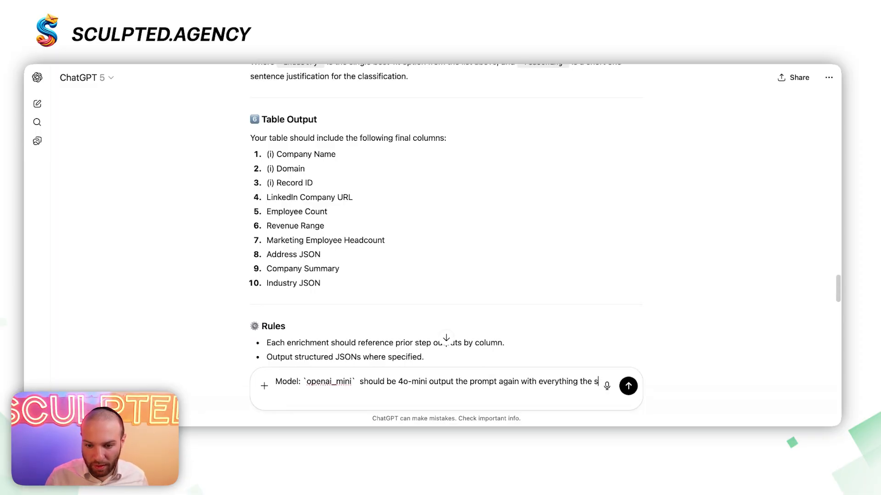
text(ame except let t)
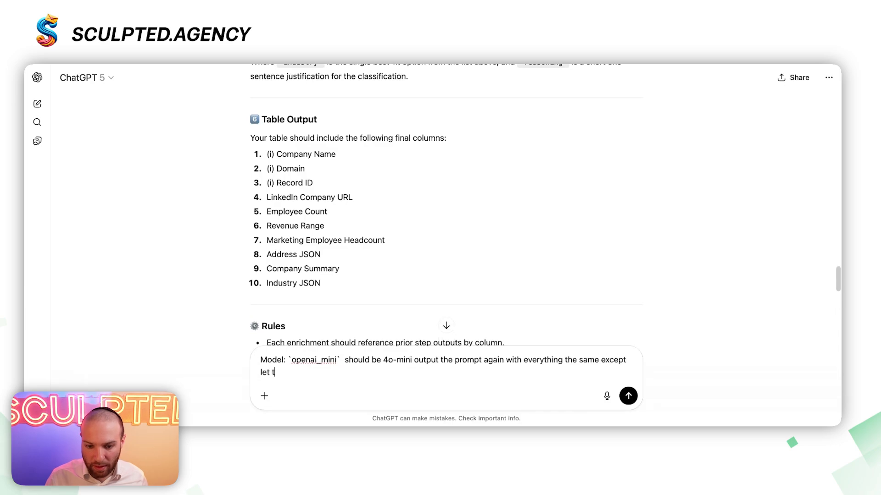
text(he ai know it should use 4o)
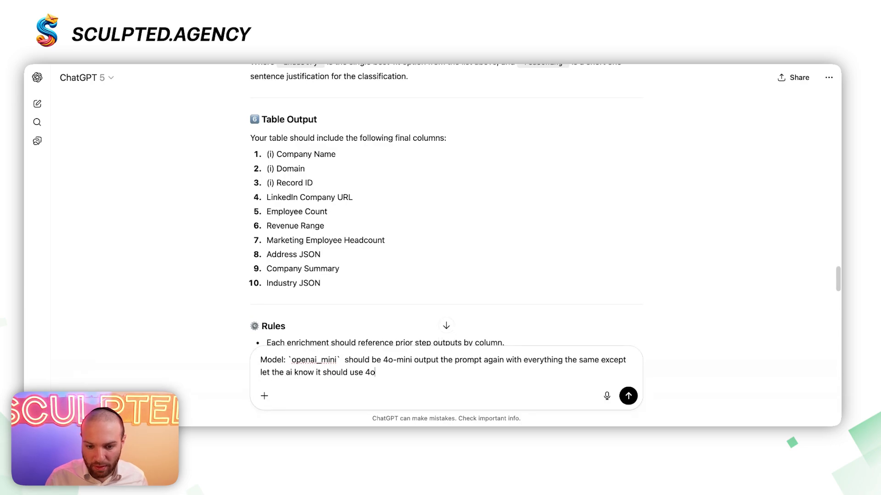
text(-mini for claygent and 4o for its)
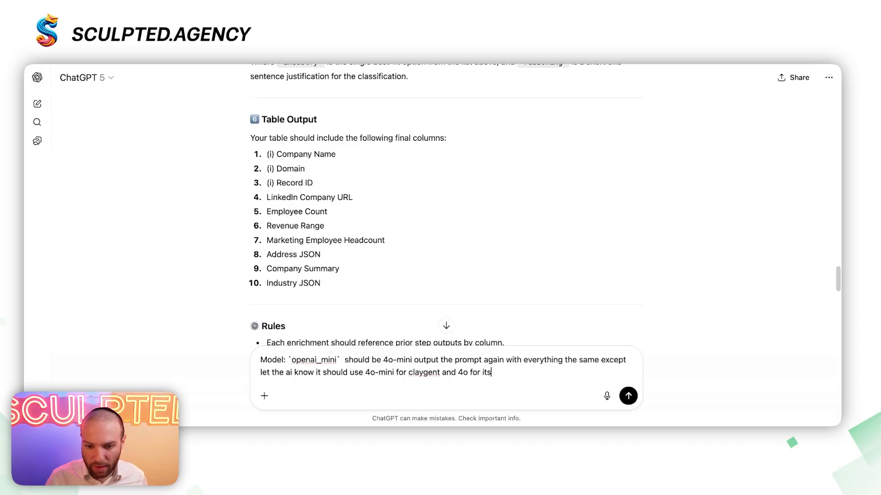
text( gpt columns)
key(Return)
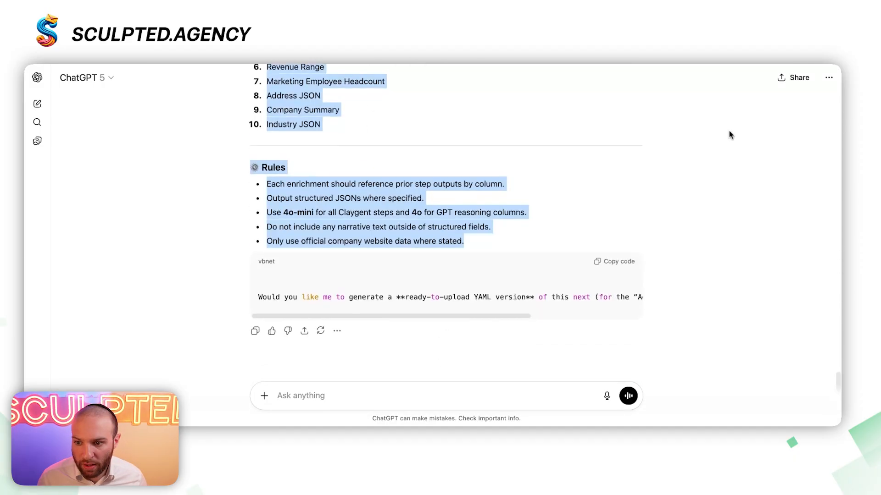
- Switch to Clay, paste the revised prompt into the home page's build request and submit it
scroll(729, 134, up, 15)
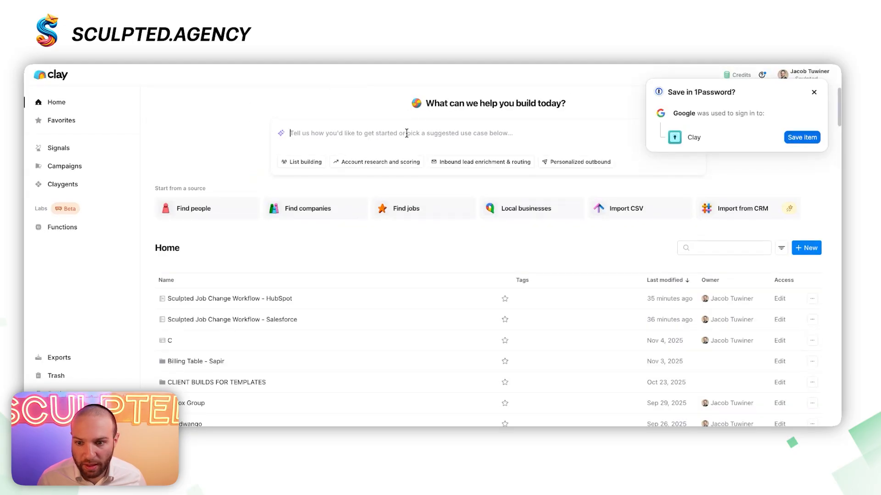
click(403, 137)
key(ctrl+v)
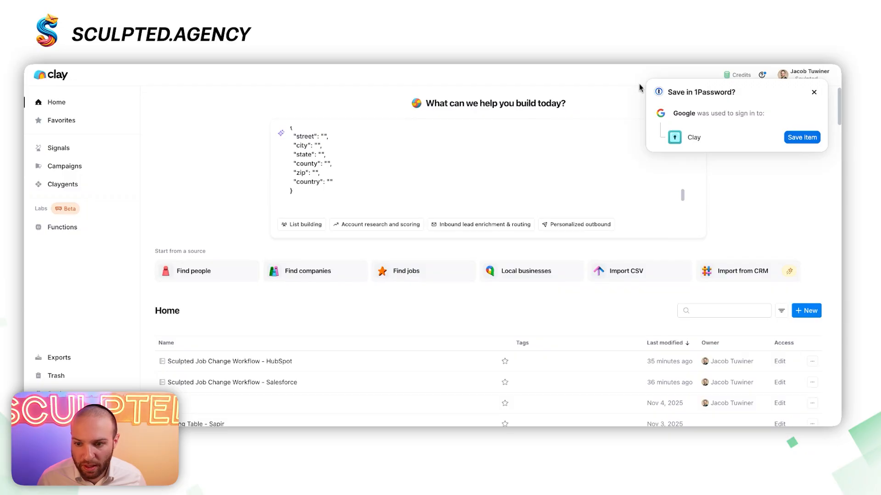
key(Return)
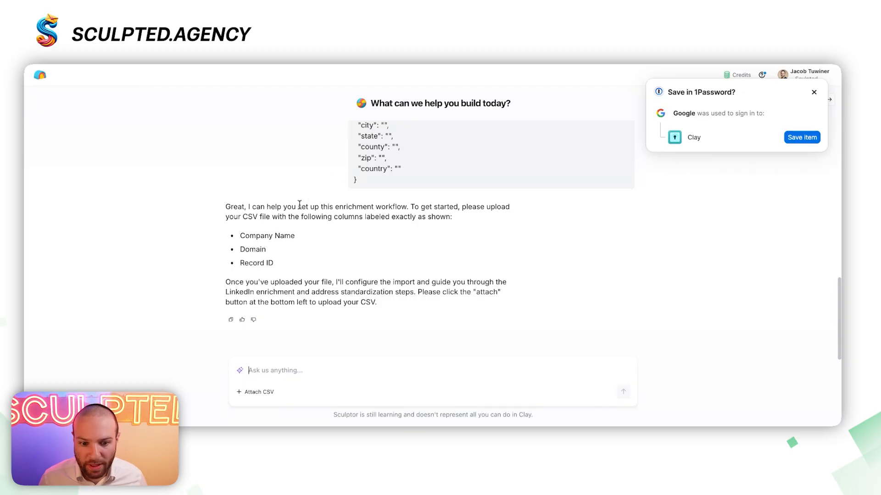
- Attach the file sample_import_companies (1).csv to the Sculptor chat and send it
drag(197, 207, 238, 230)
click(238, 230)
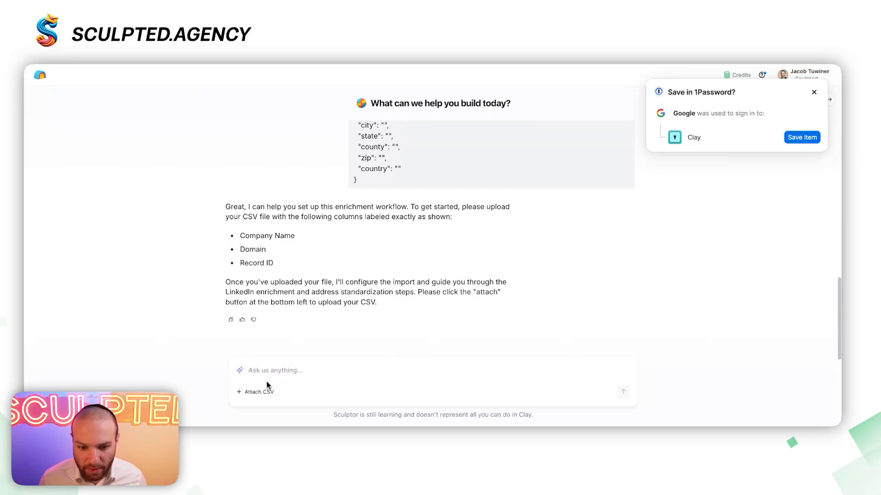
click(259, 391)
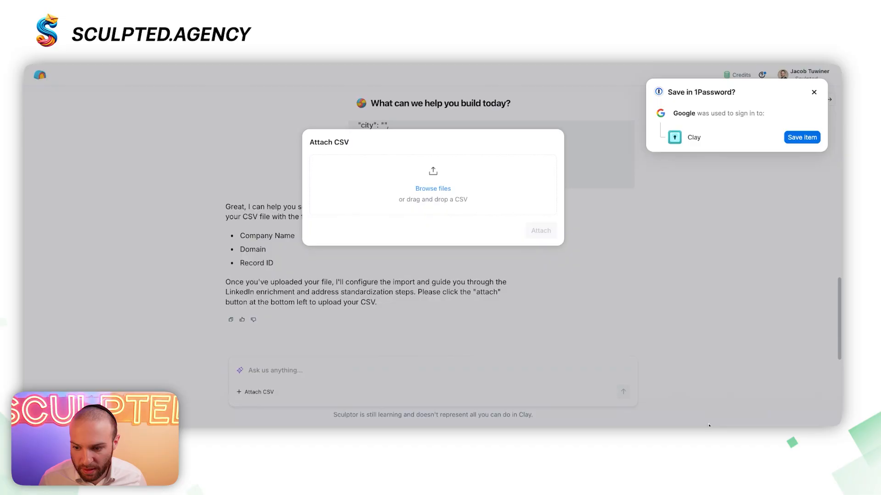
click(539, 276)
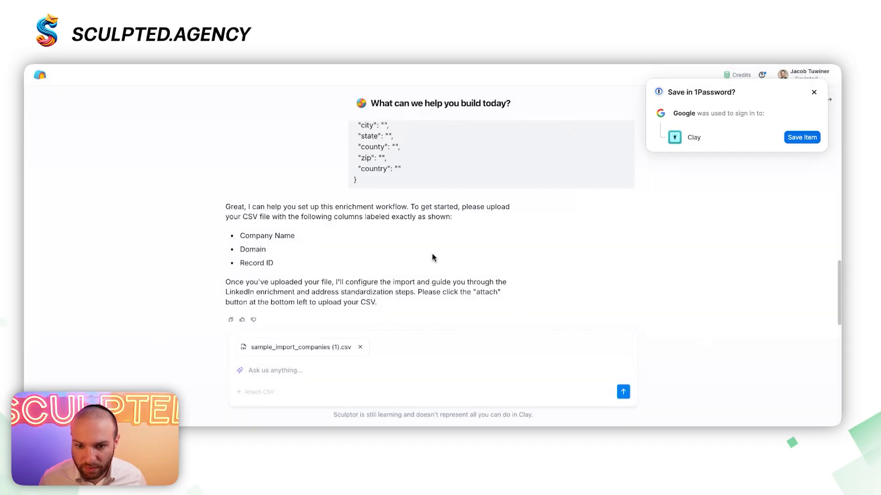
scroll(436, 319, down, 1)
click(622, 392)
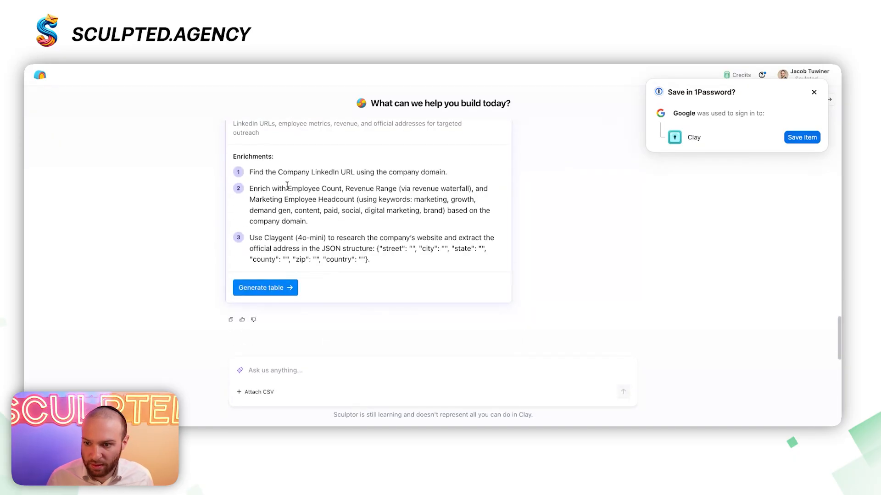
- Examine Sculptor's planned enrichment workflow against the requested columns, LinkedIn enrichments and Claygent address research
scroll(273, 188, up, 5)
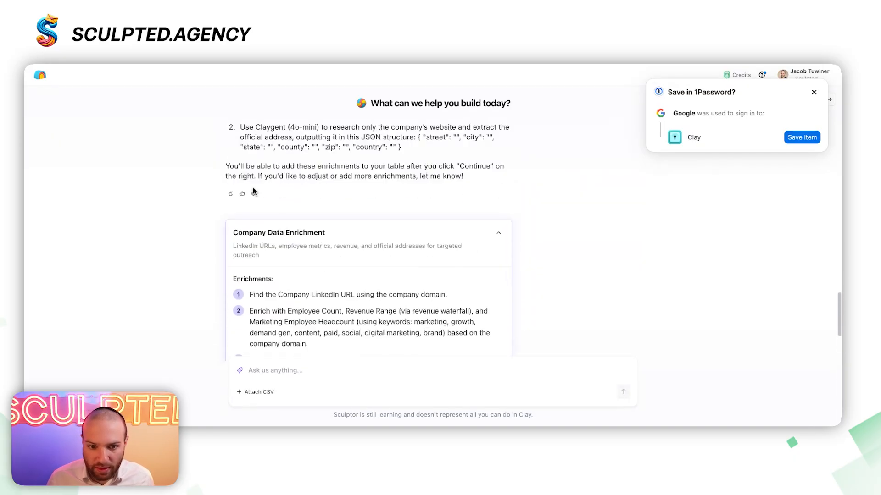
scroll(253, 195, up, 3)
scroll(239, 202, down, 2)
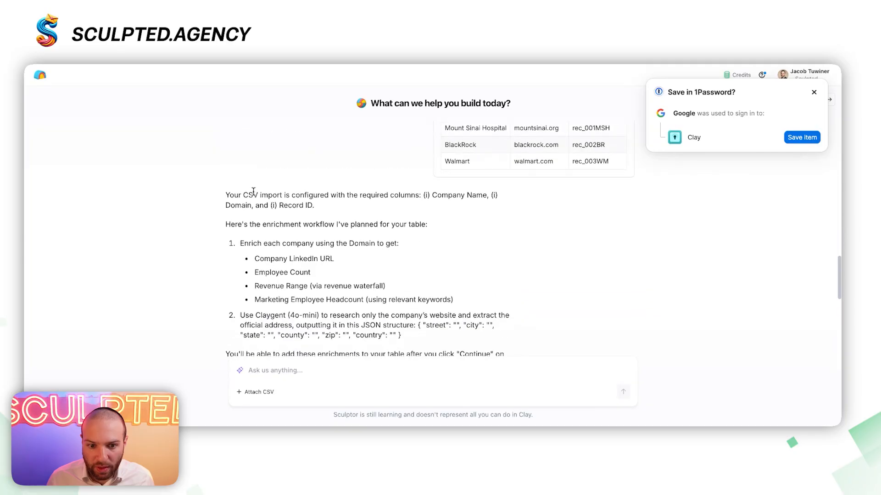
scroll(220, 205, down, 2)
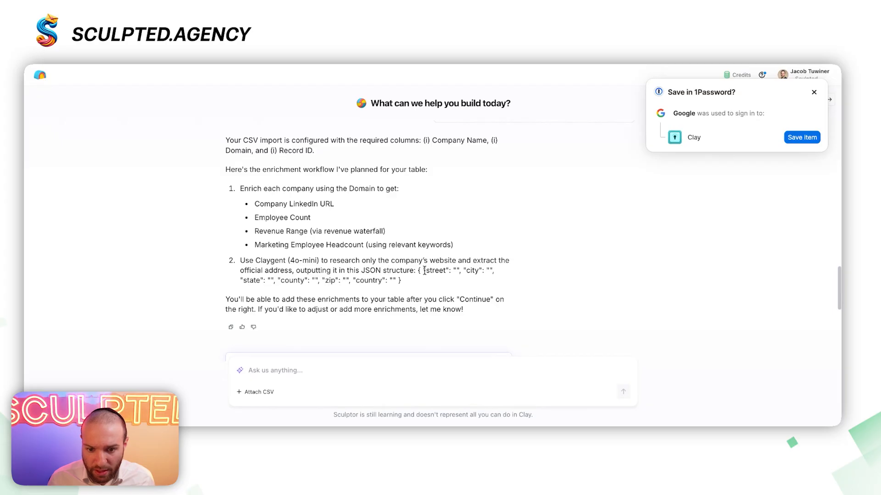
scroll(313, 277, down, 3)
scroll(265, 256, up, 5)
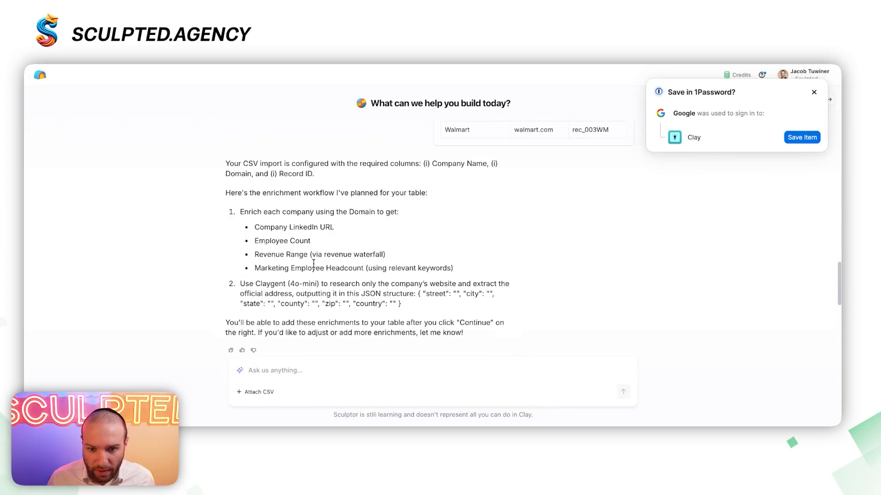
scroll(265, 257, down, 3)
scroll(257, 250, up, 4)
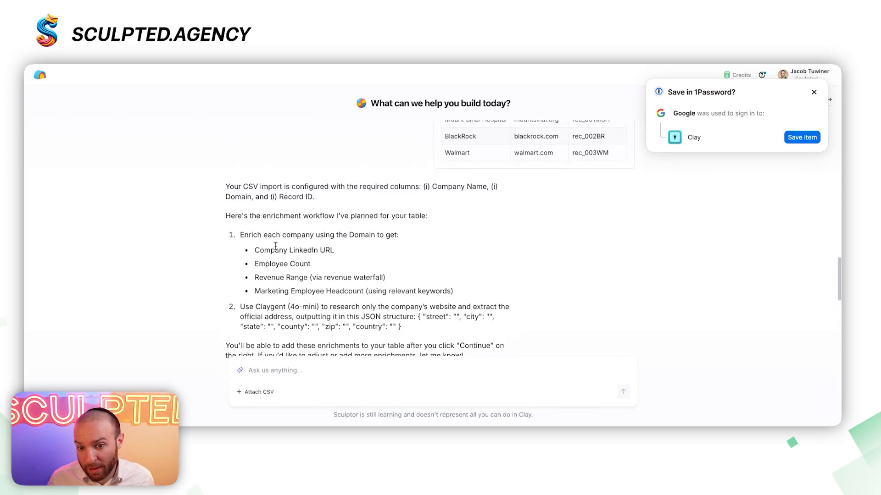
- Send Sculptor a follow-up asking to retry with all current enrichments plus the claygent company summary and GPT industry classification combo
scroll(275, 248, down, 5)
scroll(276, 247, down, 3)
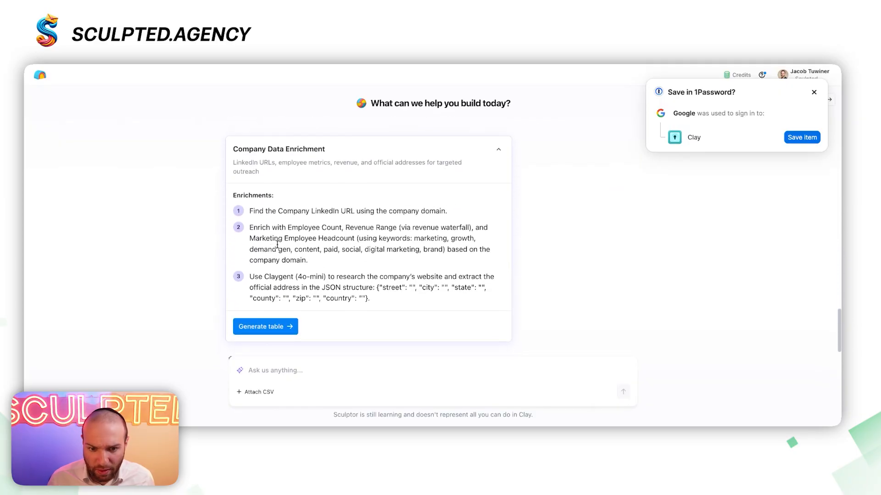
scroll(280, 248, down, 1)
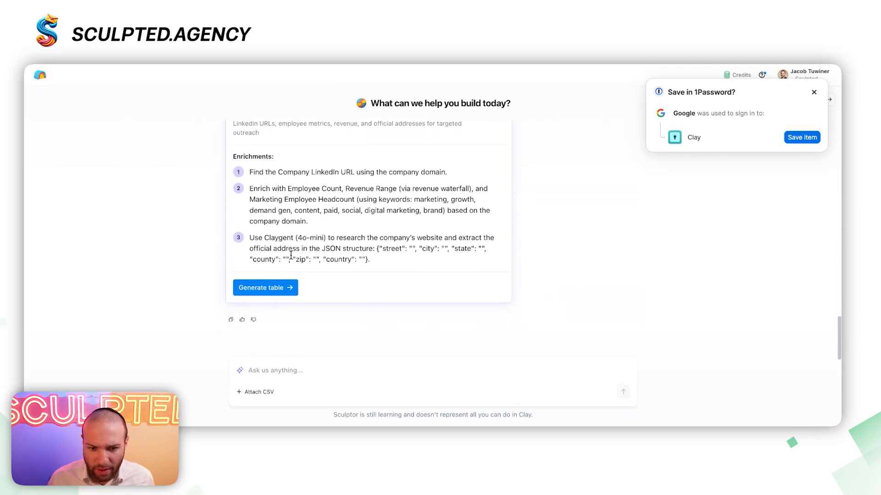
click(291, 365)
text(yes you got everything ri)
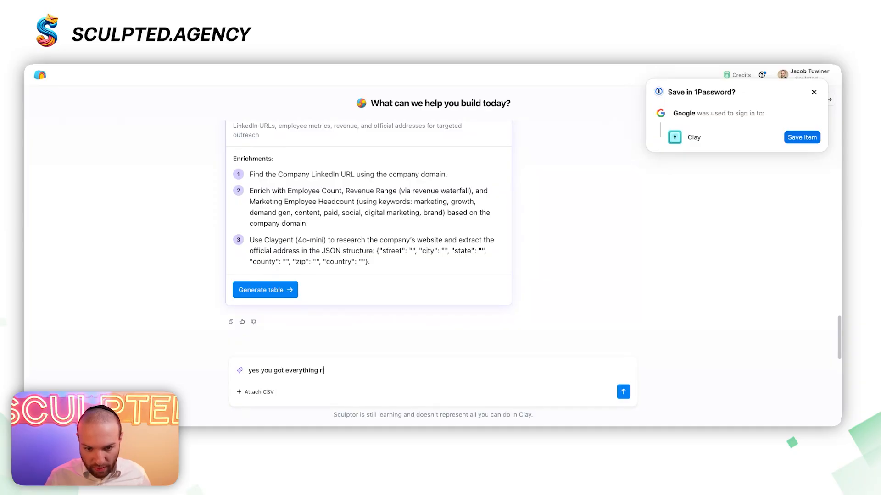
text(ght so far but forgot the )
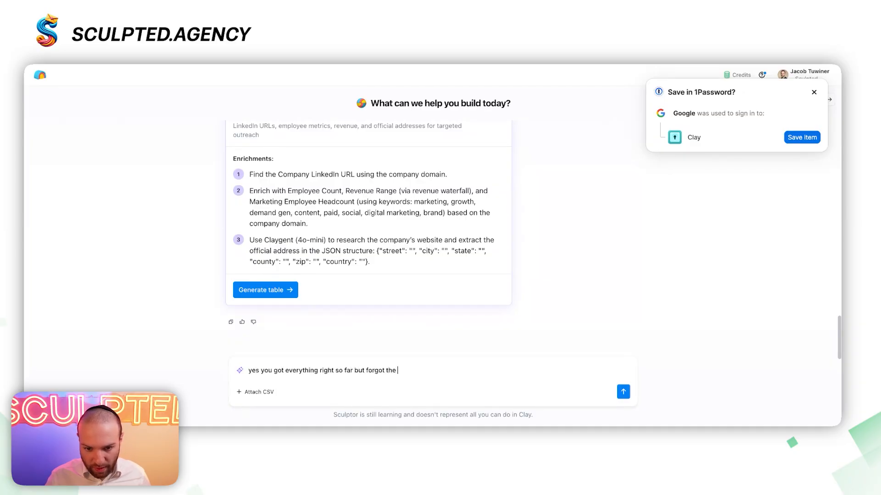
text(industry ai p)
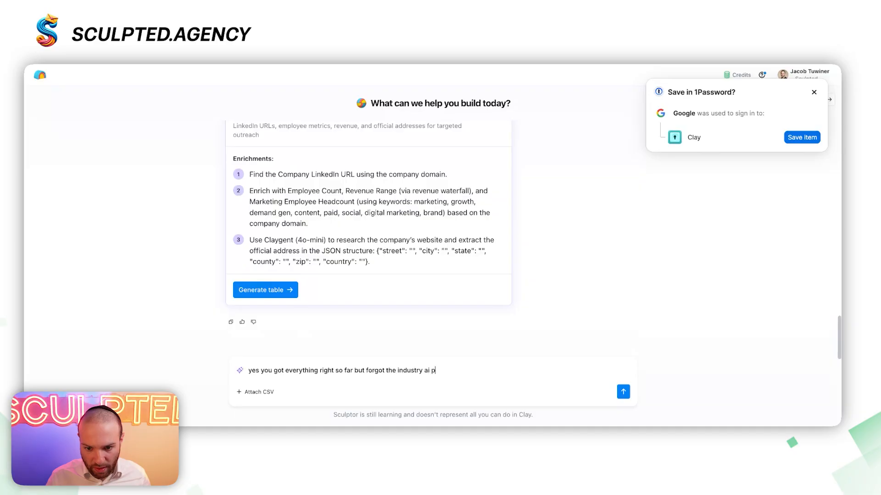
text(rompt as well. pl)
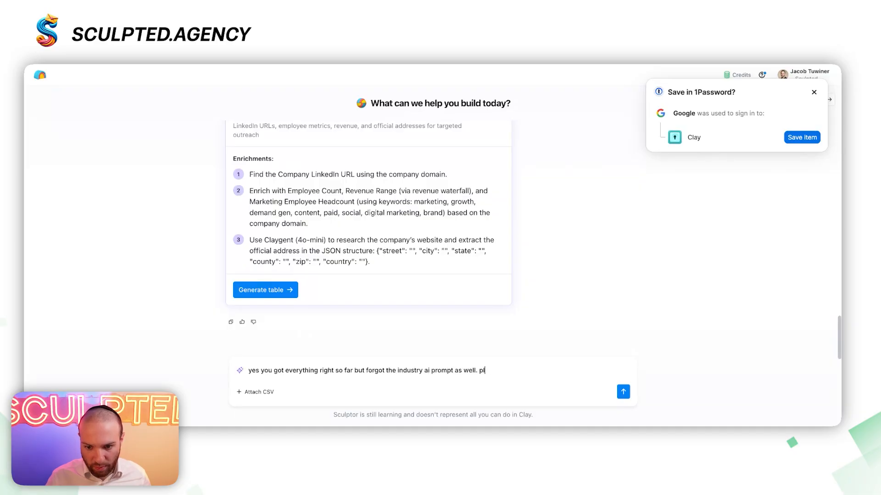
text(ease try again with all of)
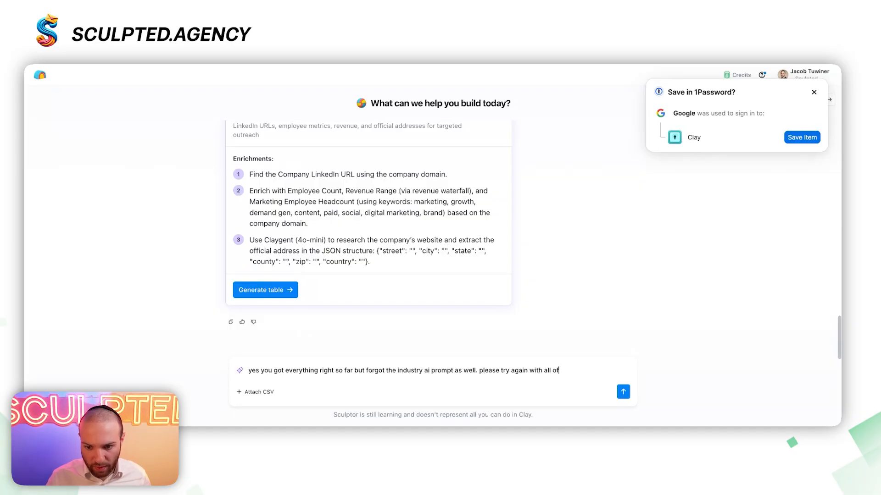
text( your current)
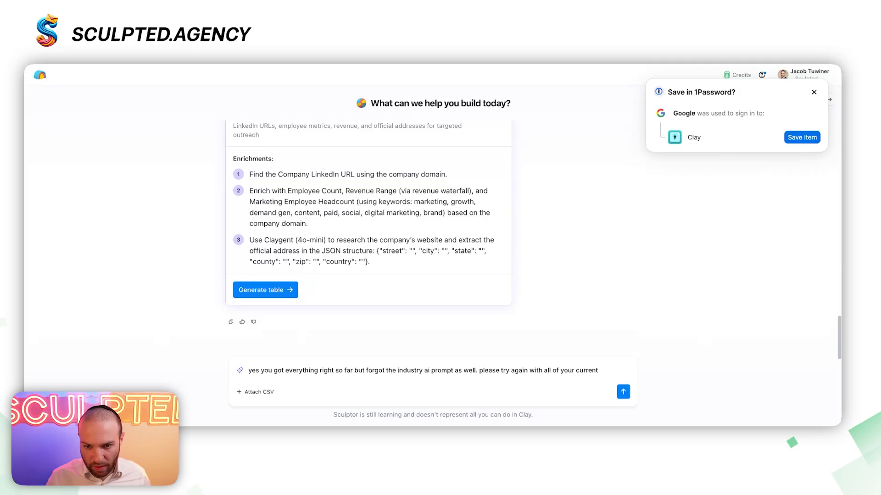
text( enrichments )
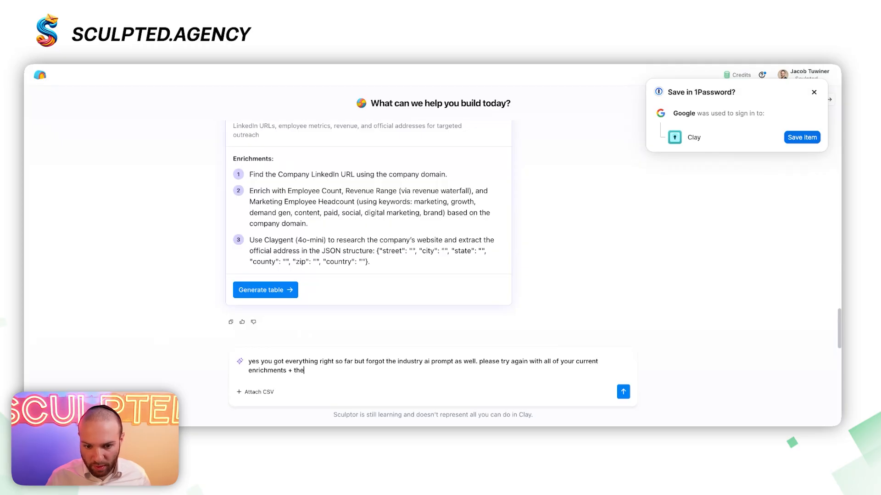
text(+ the claygent)
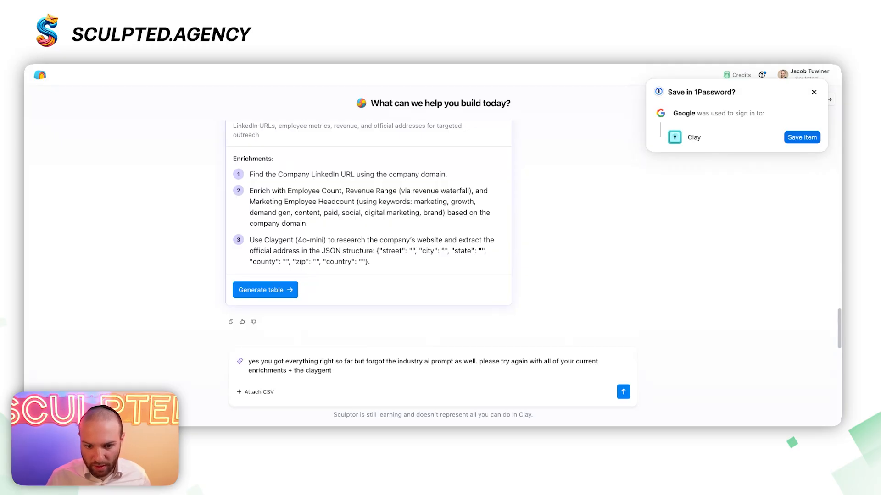
text( company summary + GPT )
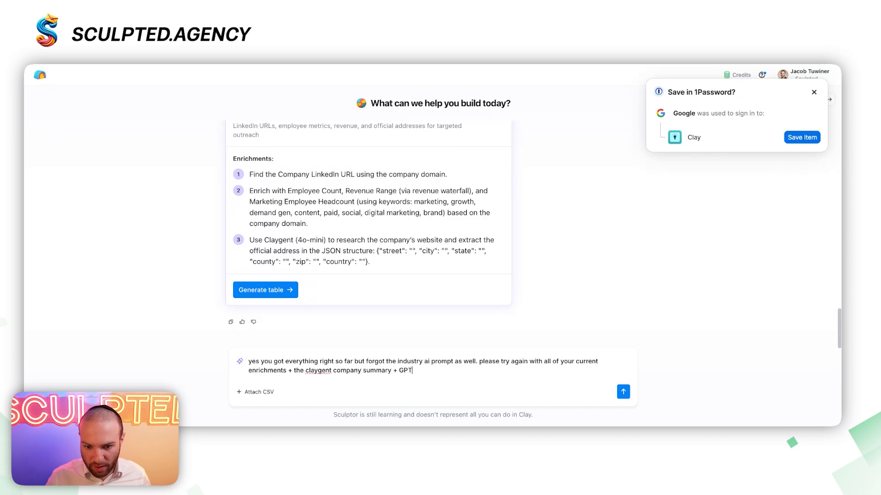
text(industry c)
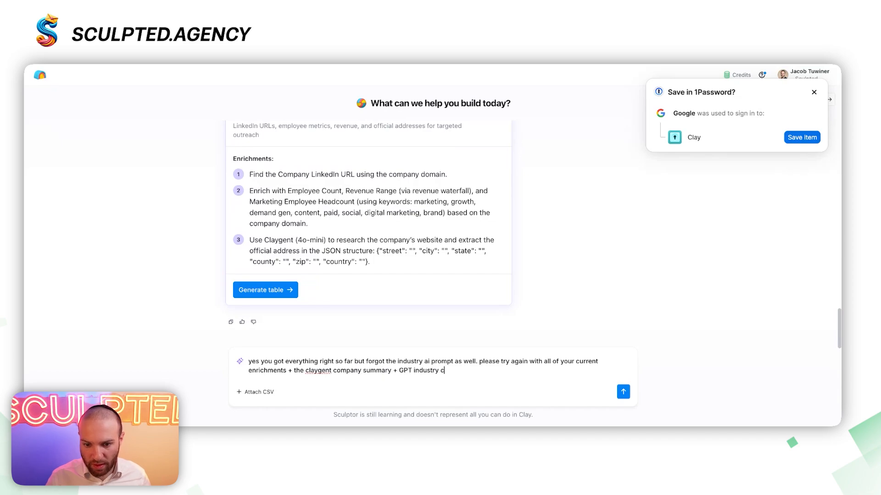
text(lassific)
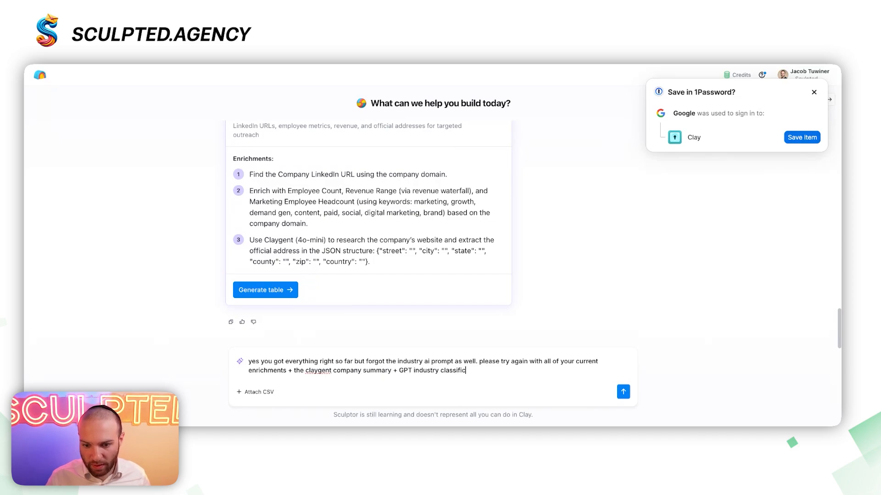
text(ation combo)
key(Return)
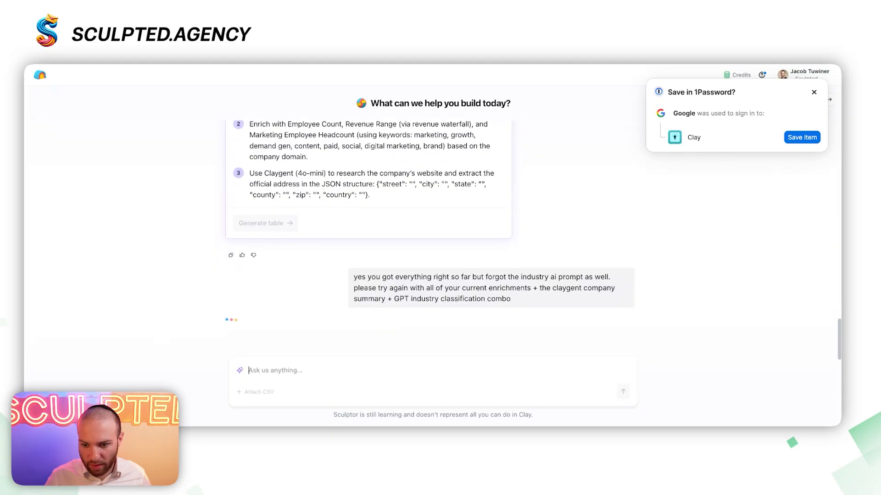
scroll(340, 277, up, 2)
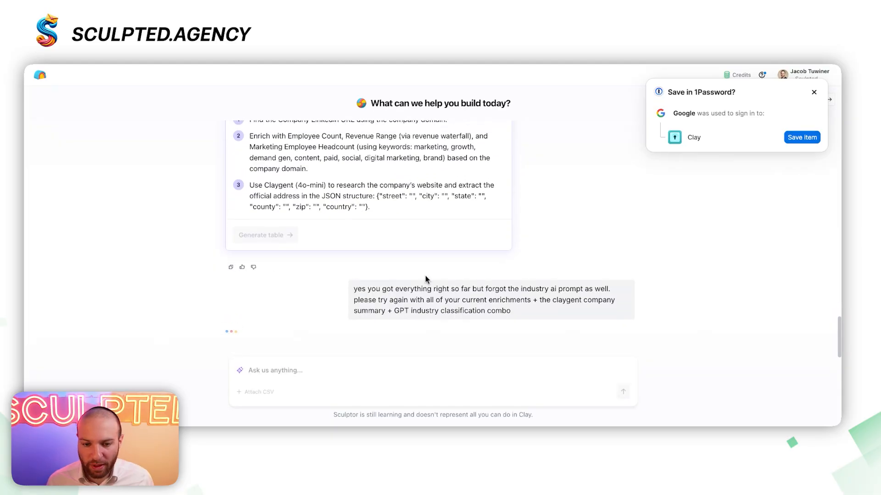
scroll(316, 236, down, 2)
triple_click(397, 293)
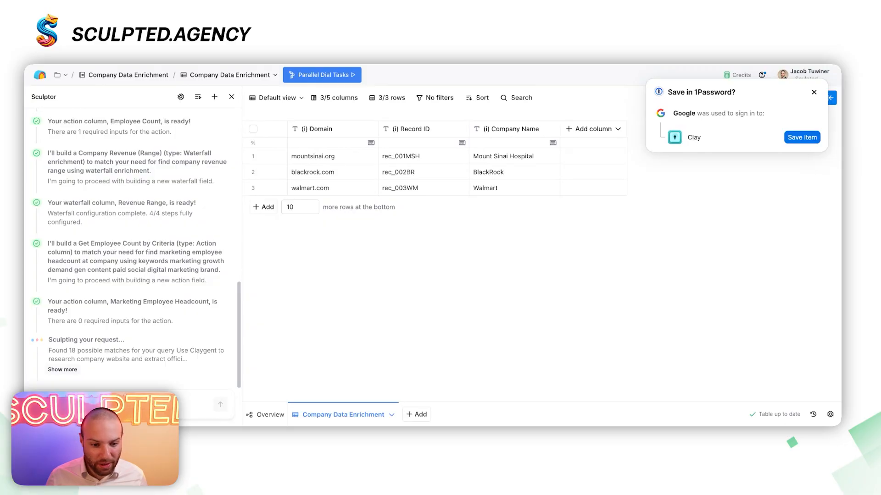
- Examine Sculptor's enrichment plan and look through its suggested columns for the Company Data Enrichment table
scroll(137, 248, up, 9)
scroll(136, 248, down, 3)
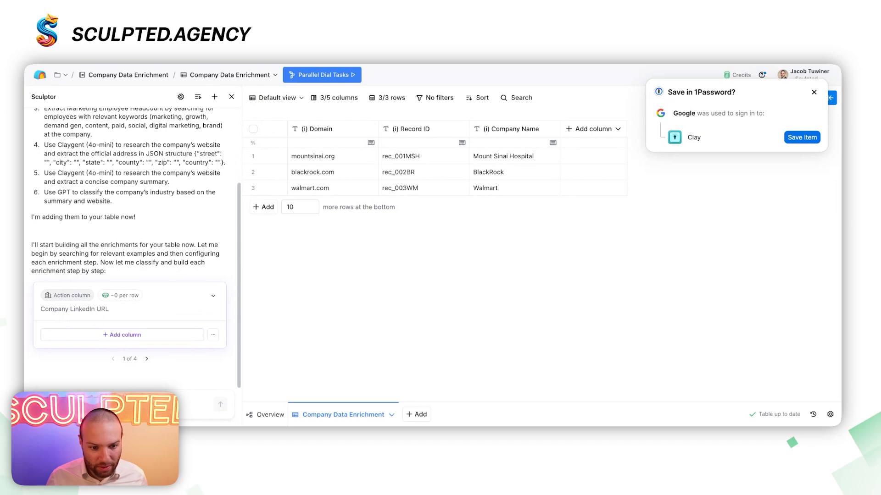
click(147, 358)
click(147, 358)
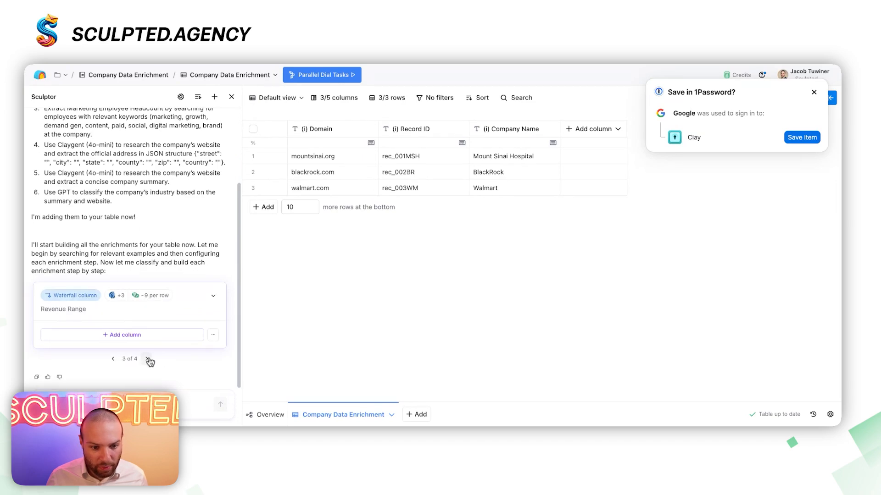
click(147, 360)
click(113, 358)
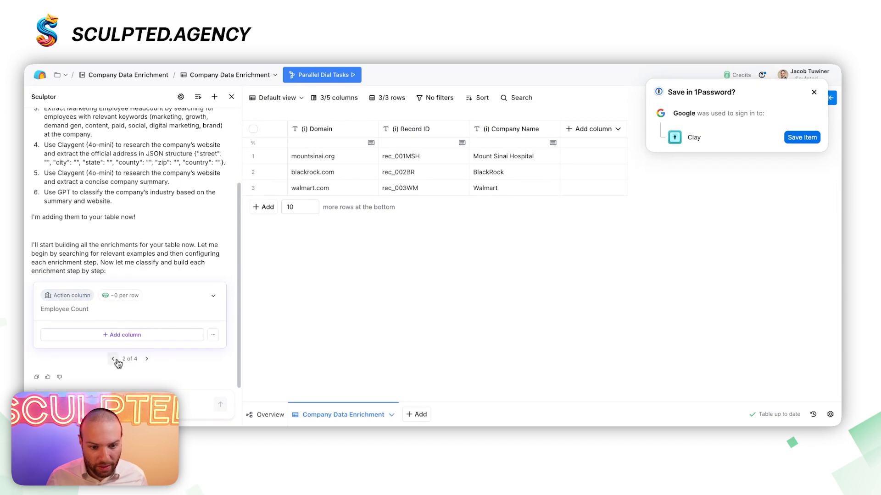
click(113, 359)
click(113, 359)
- Add the suggested Company LinkedIn URL column to the table, dismiss the password-saving prompt and close the column's settings
click(122, 335)
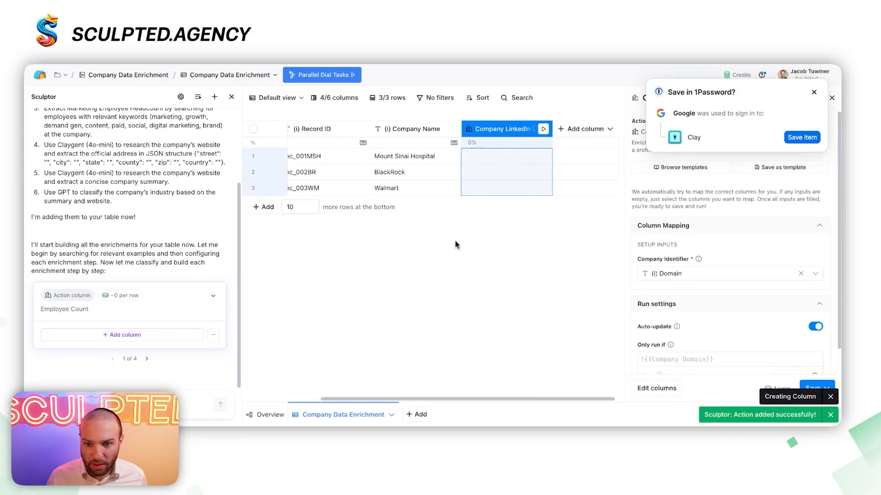
click(147, 358)
click(535, 156)
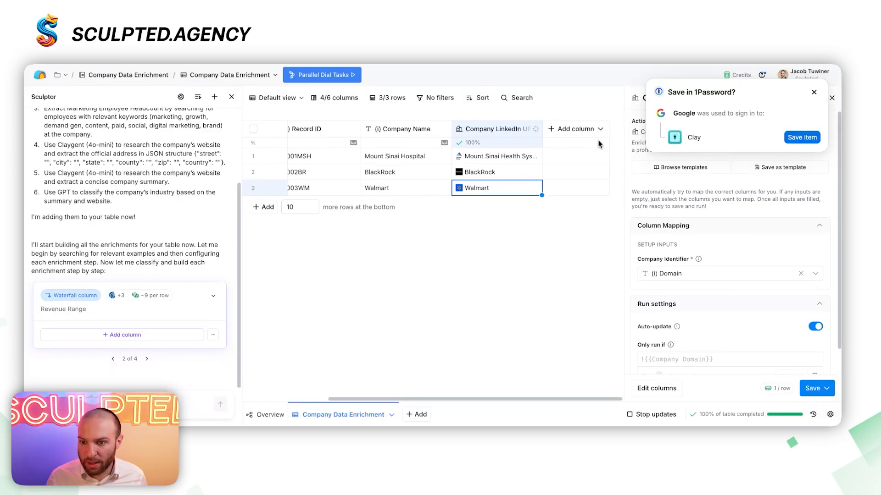
click(814, 93)
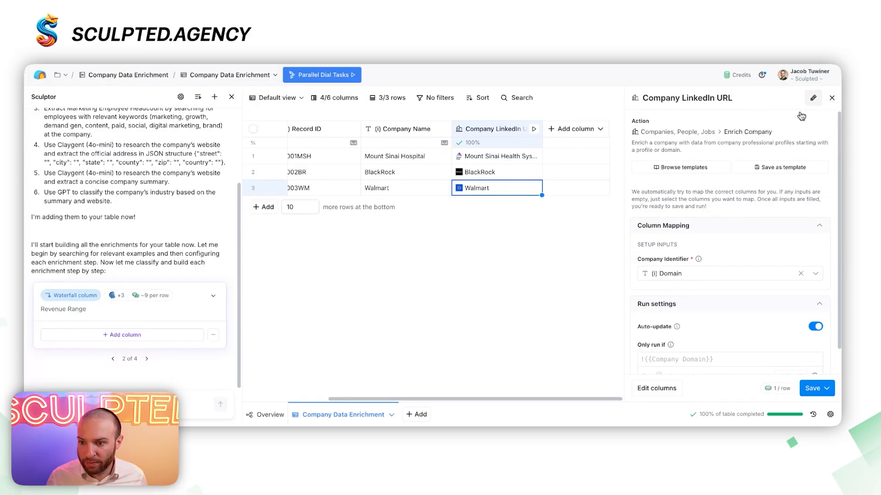
click(831, 97)
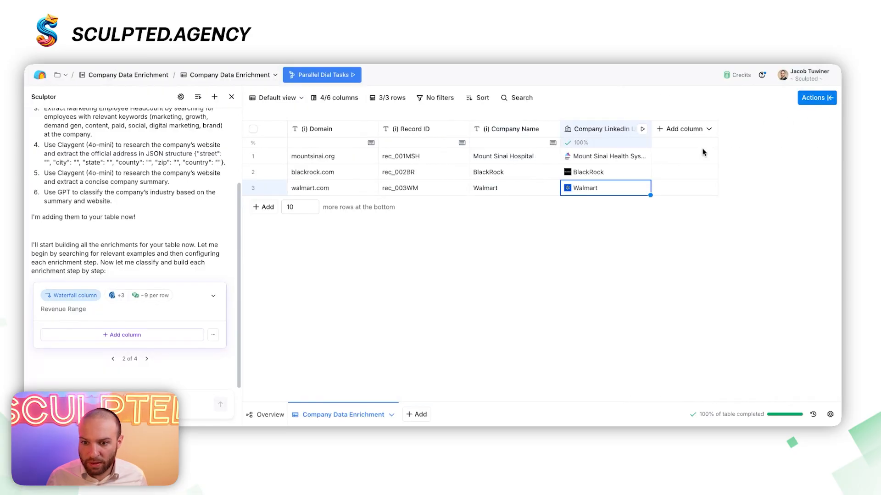
- Add the suggested Revenue Range waterfall, remove Clearbit and Crunchbase from its sequence, and save and run it
click(143, 335)
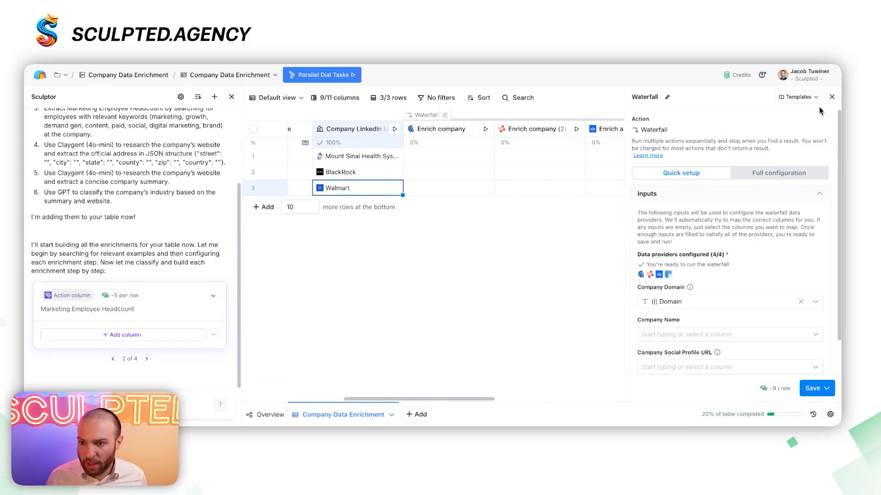
click(769, 174)
scroll(654, 158, down, 1)
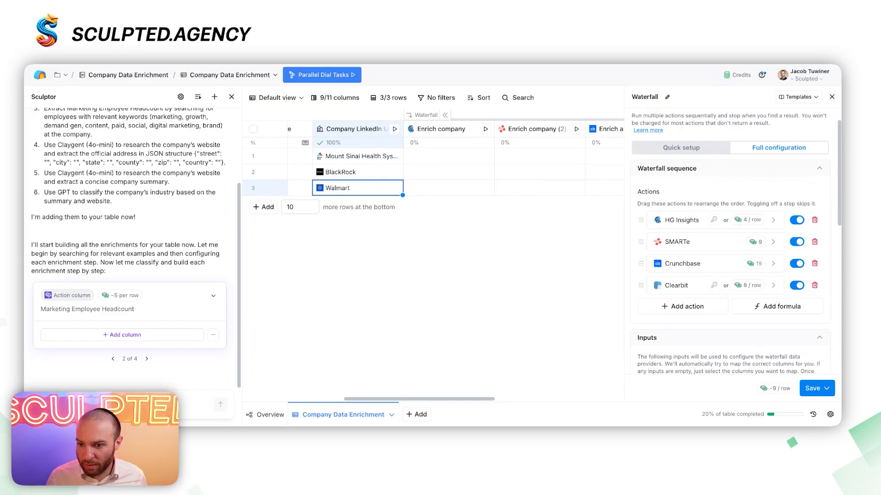
click(815, 285)
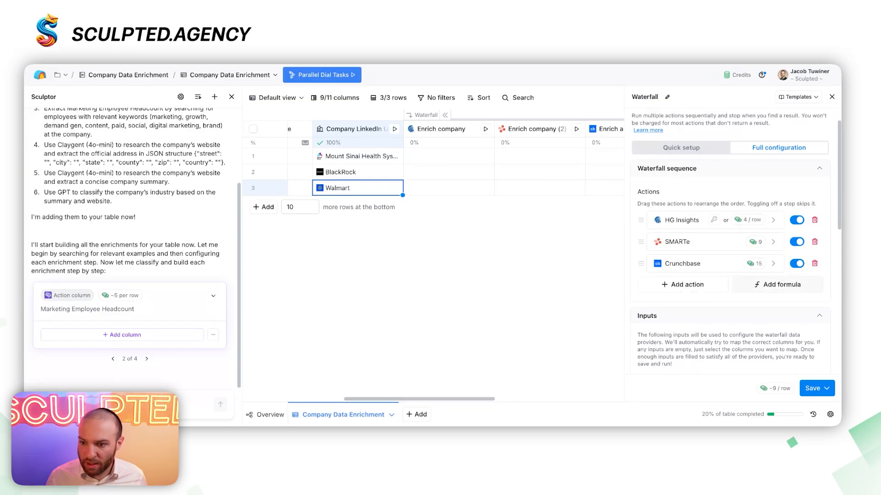
click(814, 263)
click(825, 388)
click(774, 355)
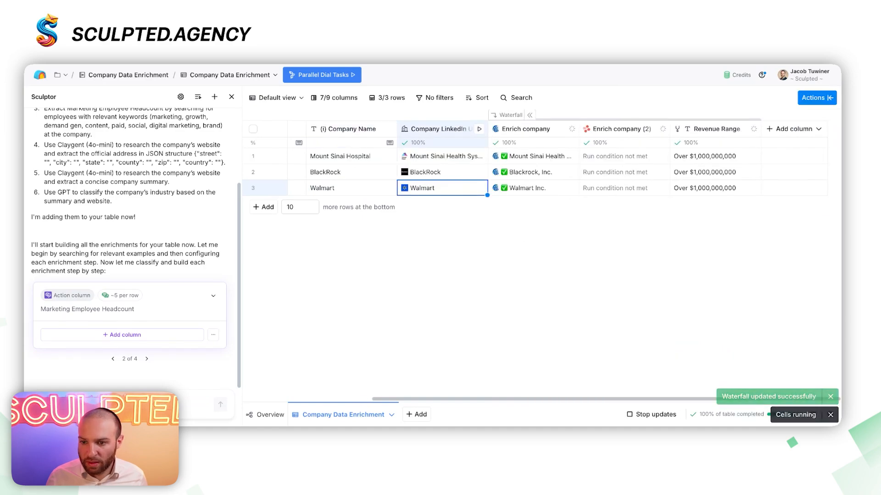
- Review Sculptor's remaining suggested columns against the enrichment columns already in the table
scroll(541, 257, left, 1)
scroll(541, 256, left, 1)
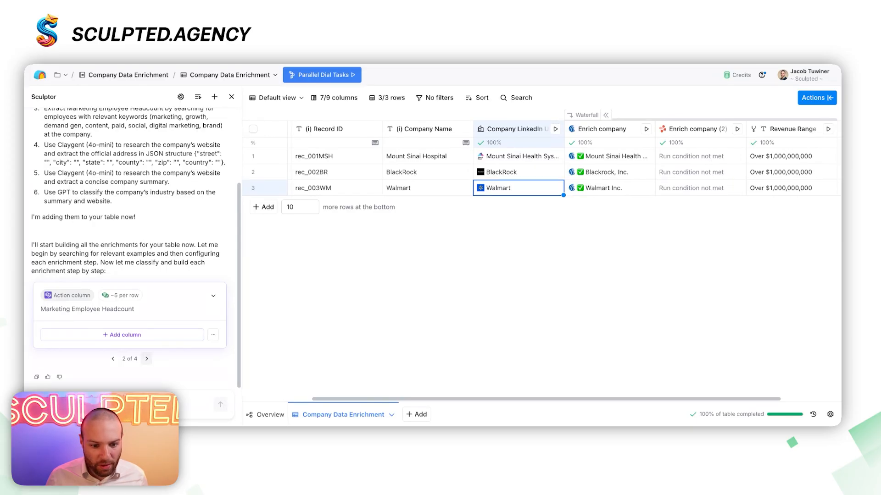
click(147, 359)
click(112, 359)
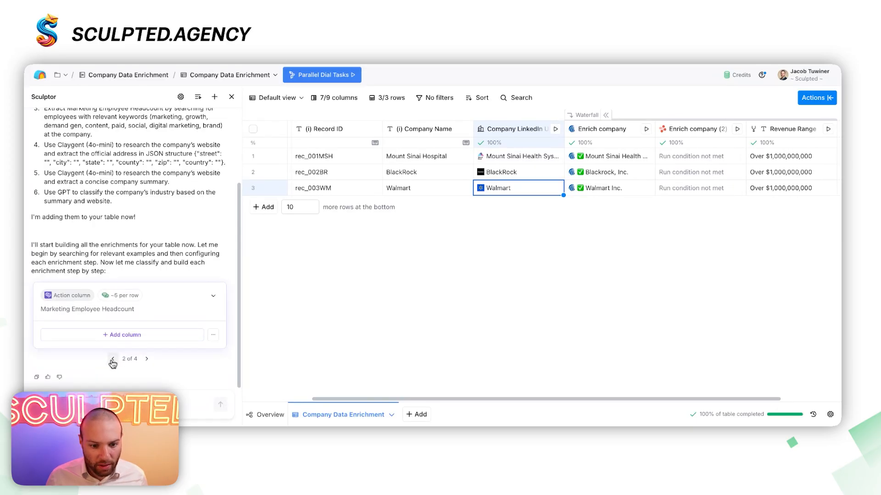
click(113, 359)
click(147, 360)
click(147, 359)
click(147, 359)
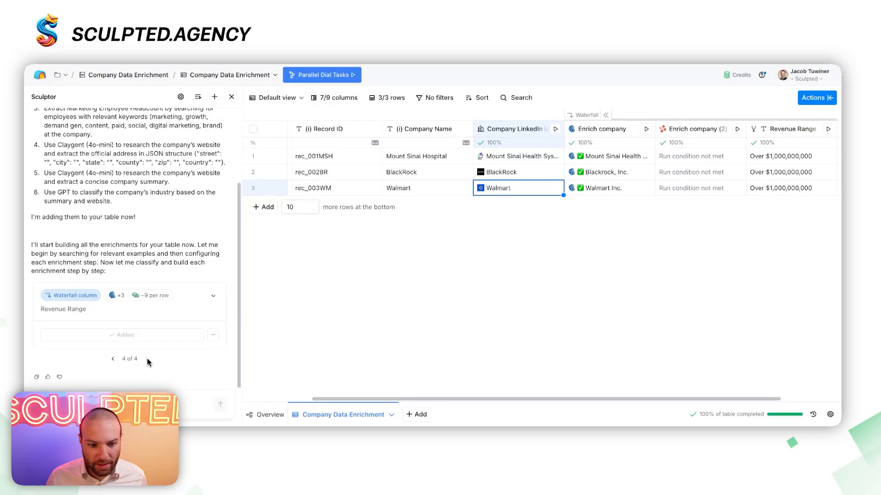
click(114, 359)
click(114, 360)
click(114, 359)
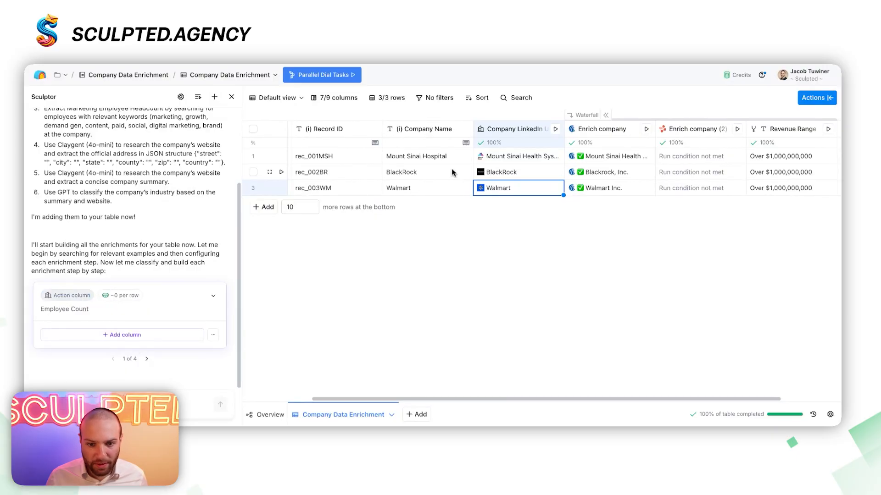
scroll(452, 172, right, 1)
scroll(452, 173, right, 2)
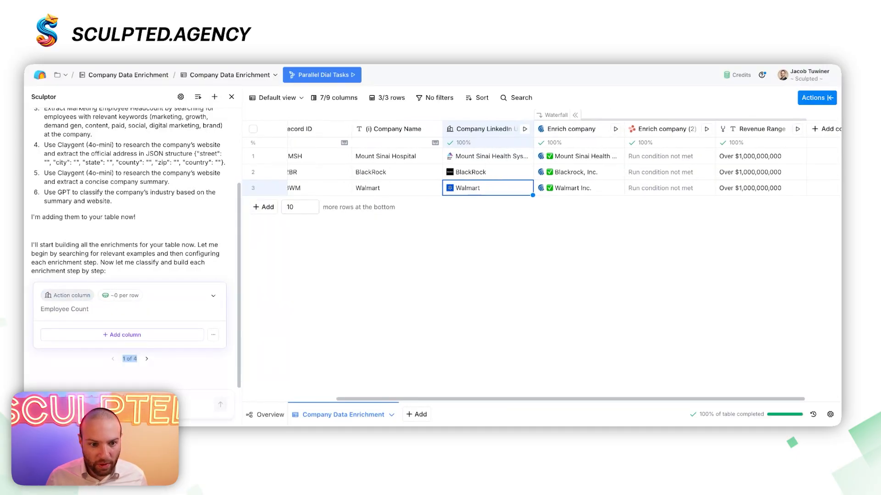
- Ask Sculptor for a Claygent step outputting the address as JSON with street, city, state, county and zip, using full country names and 2-letter state codes
click(116, 404)
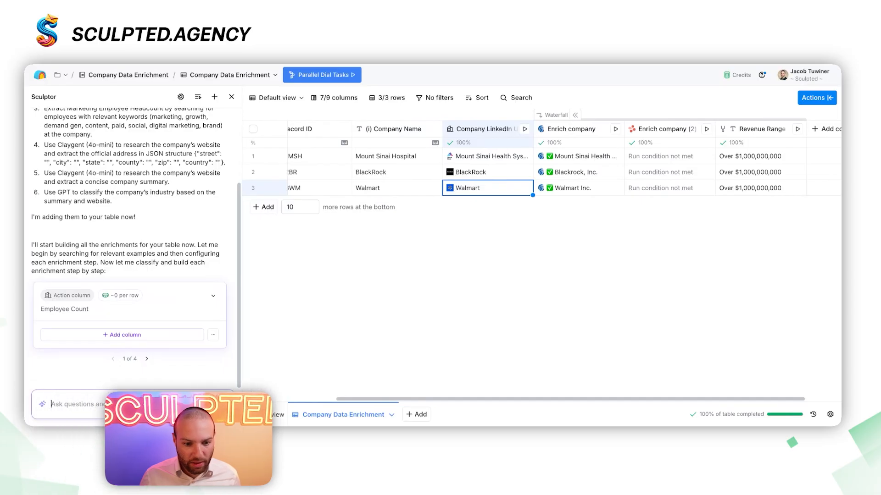
text(can you please a)
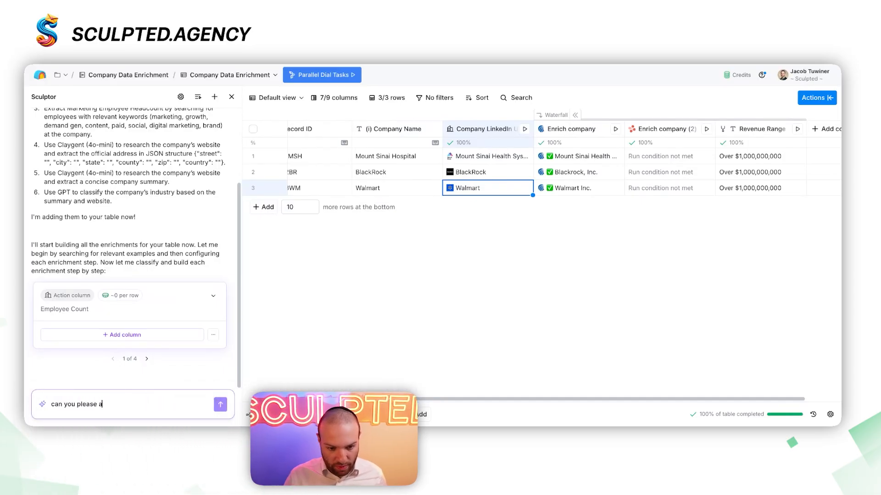
text(dd the claygent step)
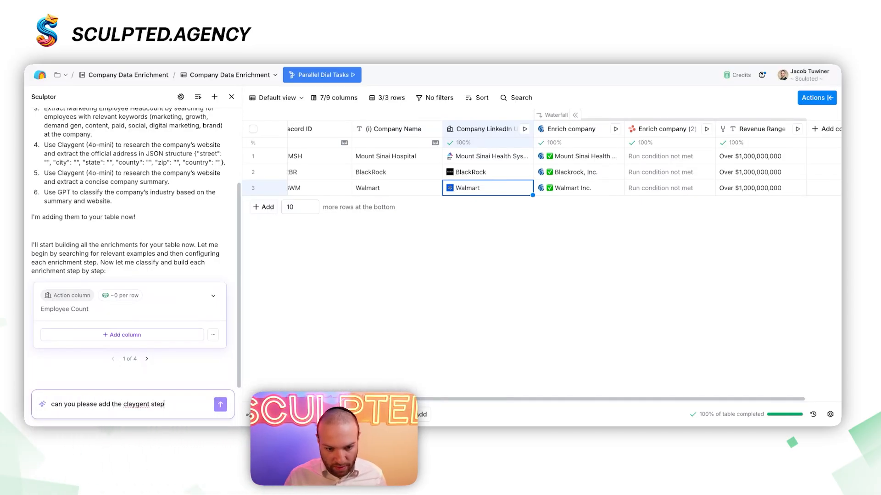
text( oto output the)
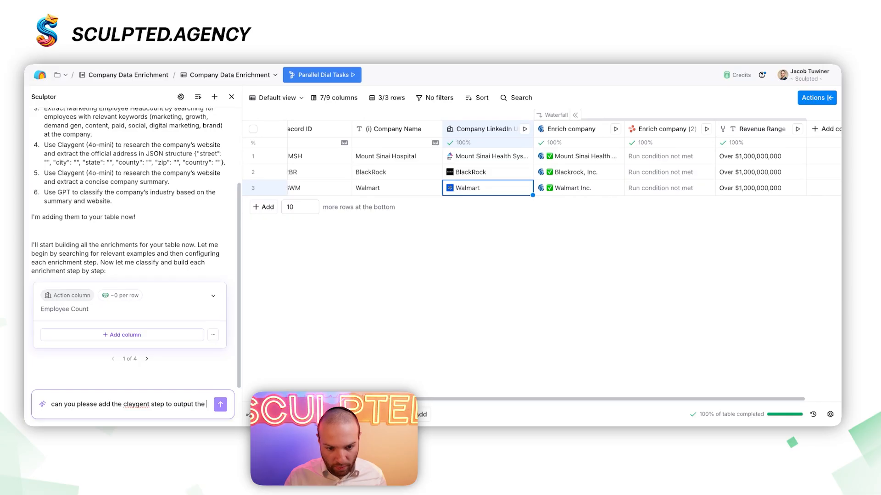
text( address in jso)
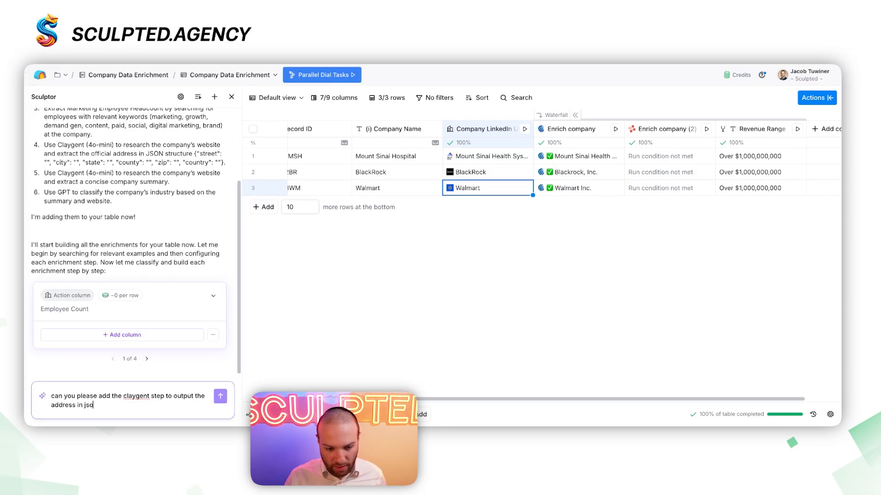
text(n format with street, city, state )
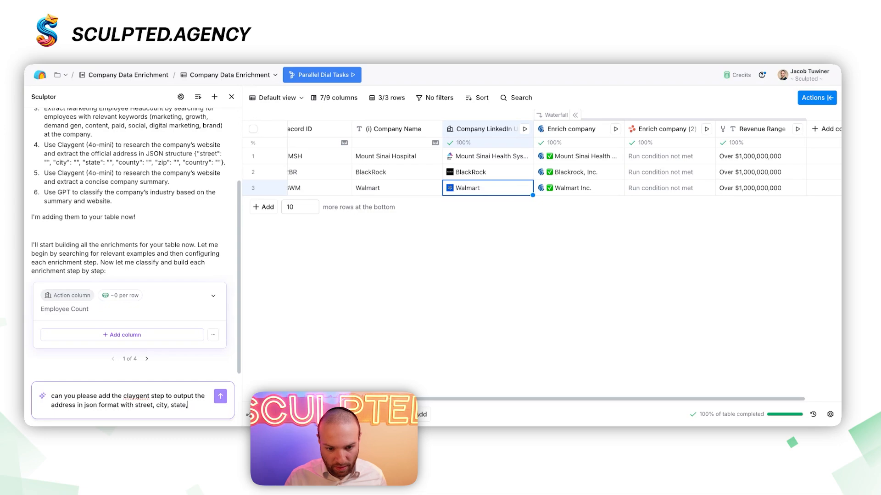
text( county,)
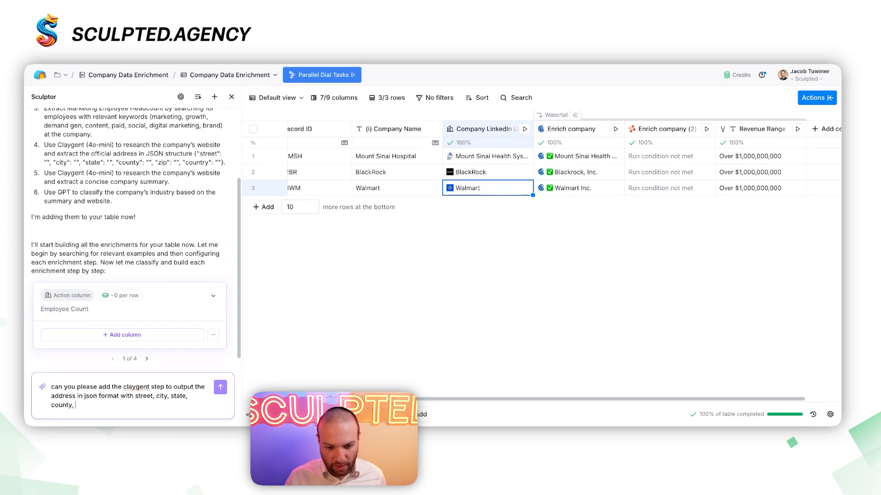
text( zip, and county,)
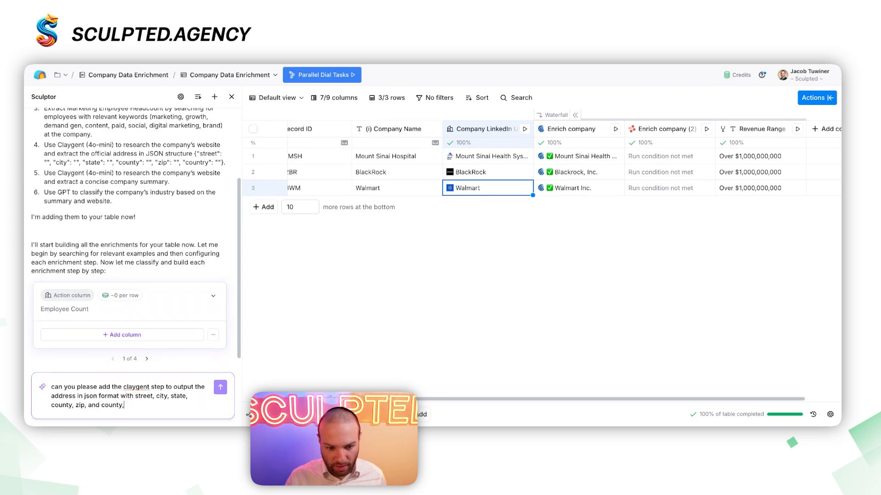
text( formatted with ful)
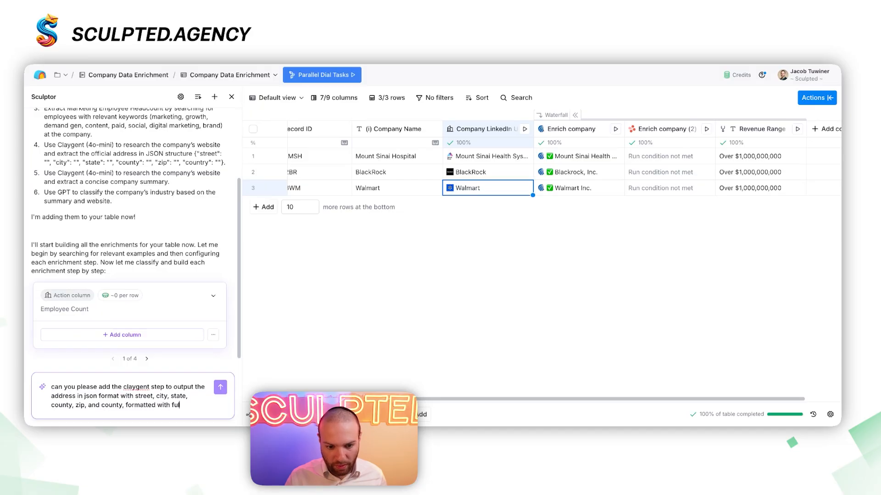
text(l country name)
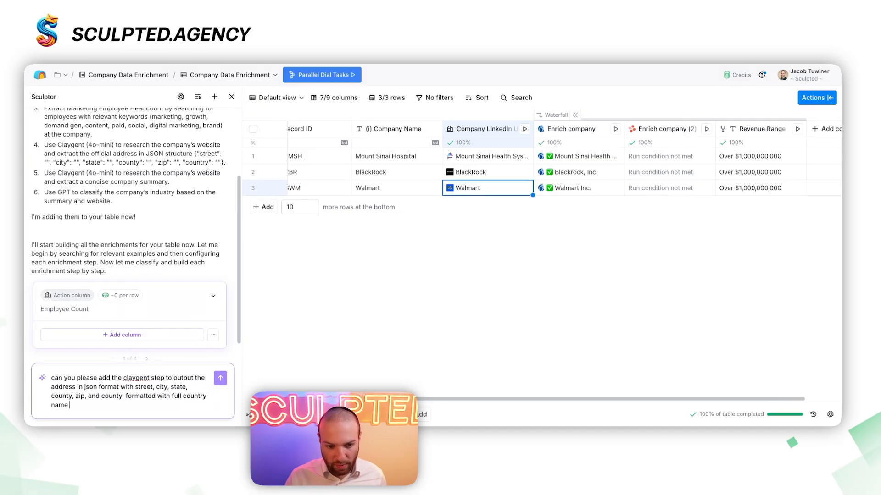
text( and abbrev)
text(ai)
key(BackSpace)
key(BackSpace)
text(iat)
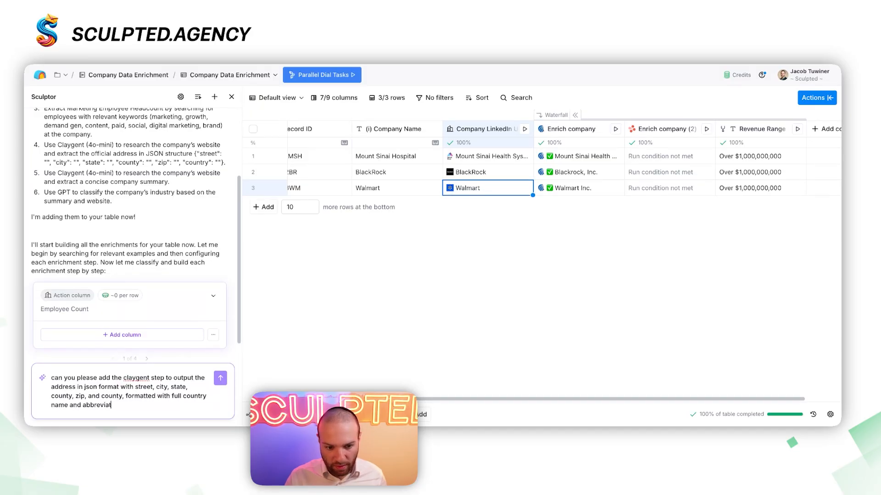
text(ed 2 letter state cod)
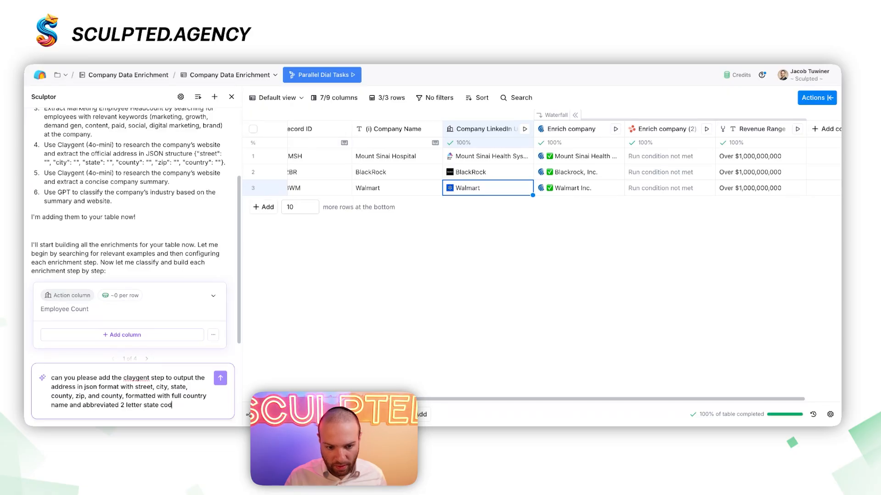
text(es like ca, md, etc)
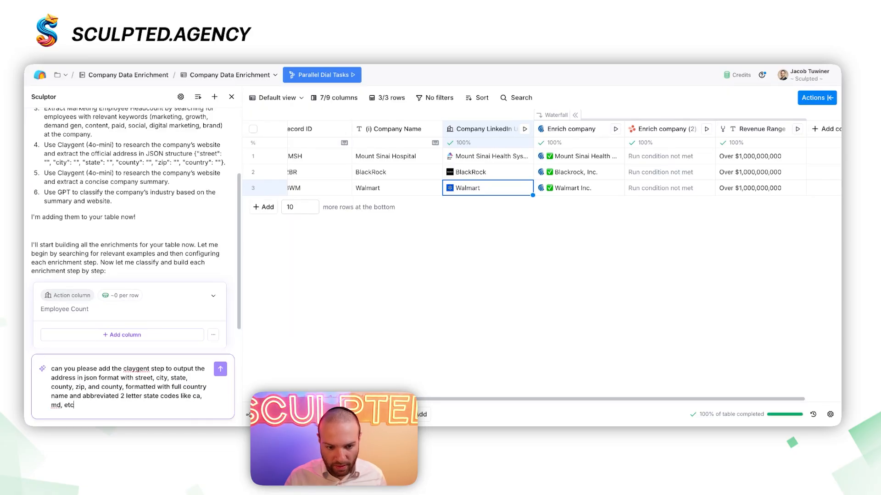
key(Return)
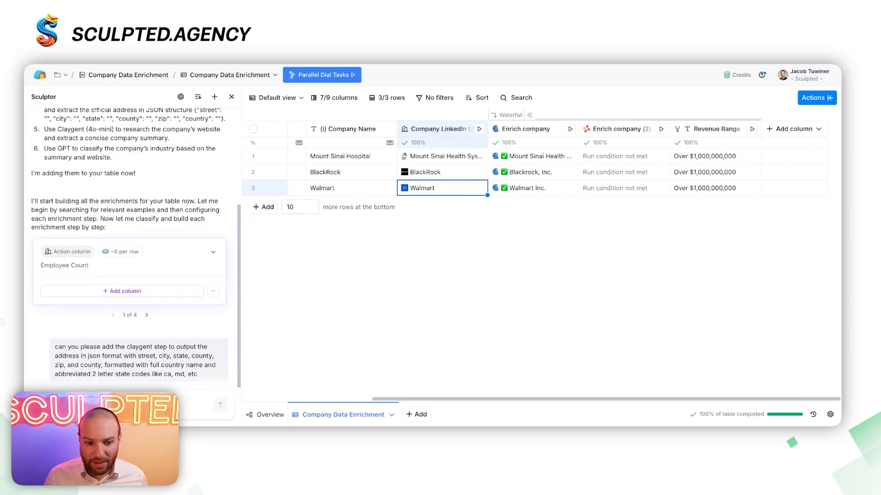
- Copy the sent address request from the Sculptor chat and try to submit it again
drag(154, 347, 138, 358)
triple_click(197, 375)
click(174, 367)
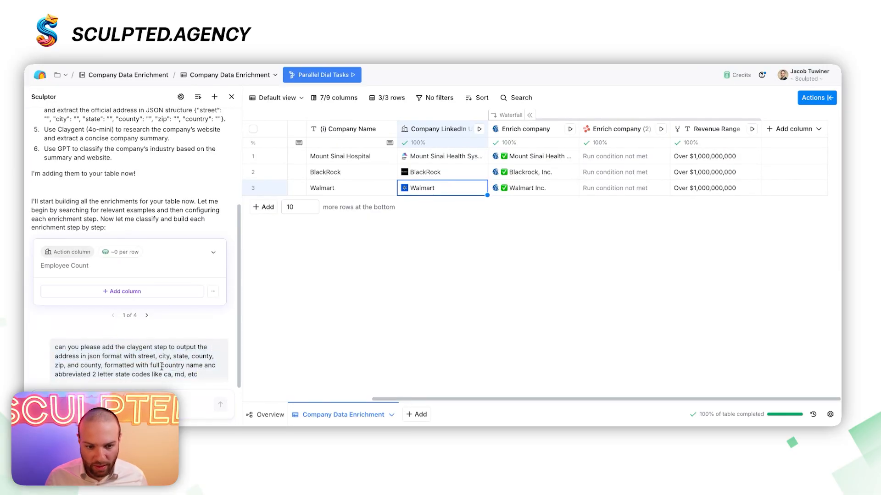
triple_click(164, 375)
key(super+c)
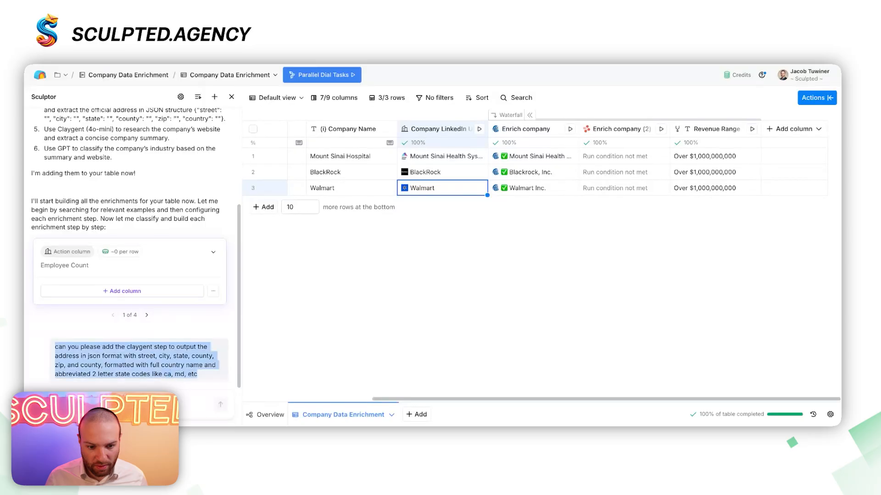
click(207, 406)
key(super+v)
click(220, 362)
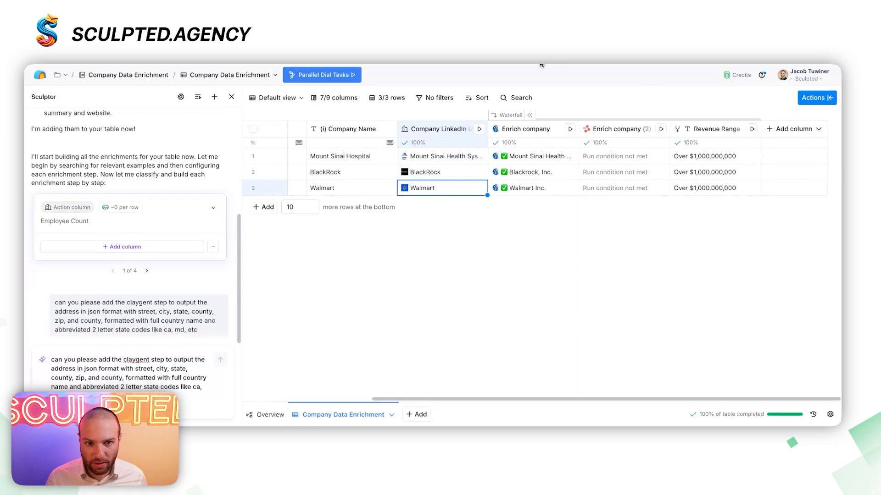
- Reload the table page, reopen the Sculptor chat and resend the copied address request
key(super+r)
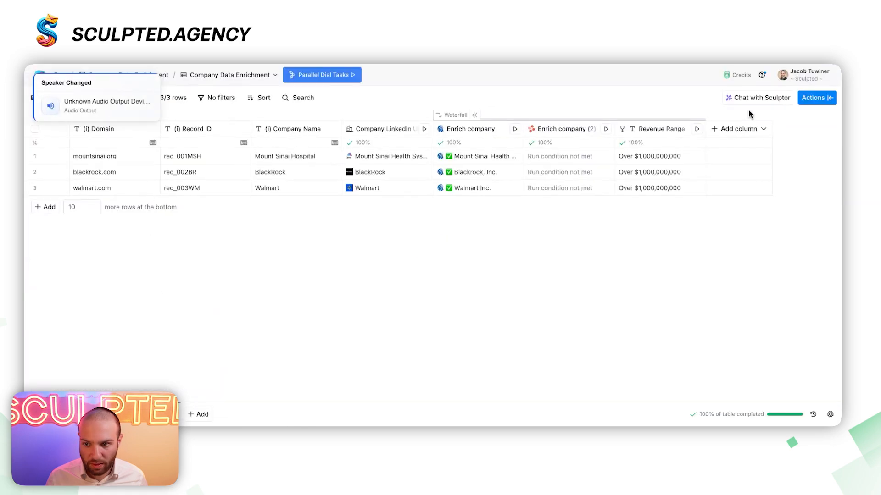
key(ctrl+v)
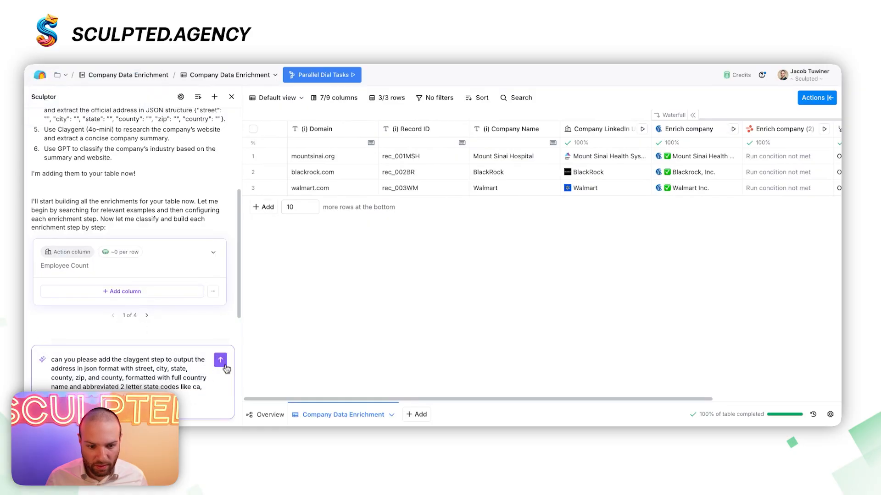
key(Return)
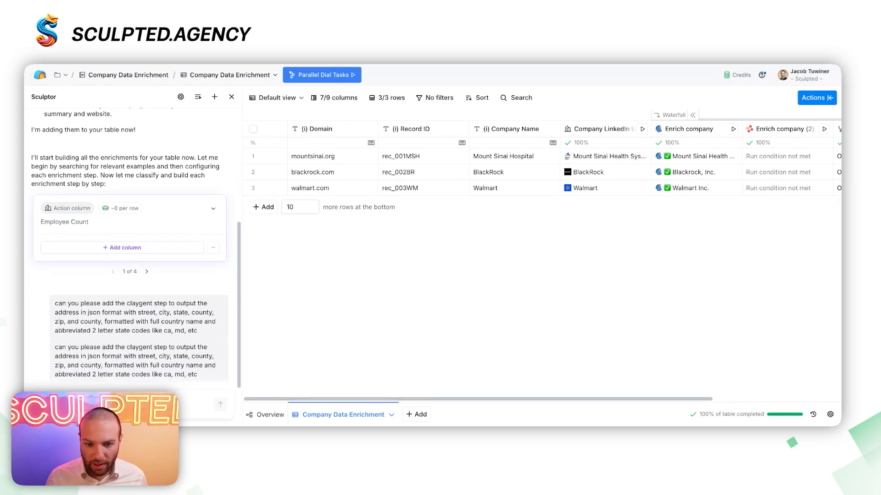
- Set up Sculptor's suggested Company Address JSON column, then save and run it on the table's rows
scroll(541, 172, right, 5)
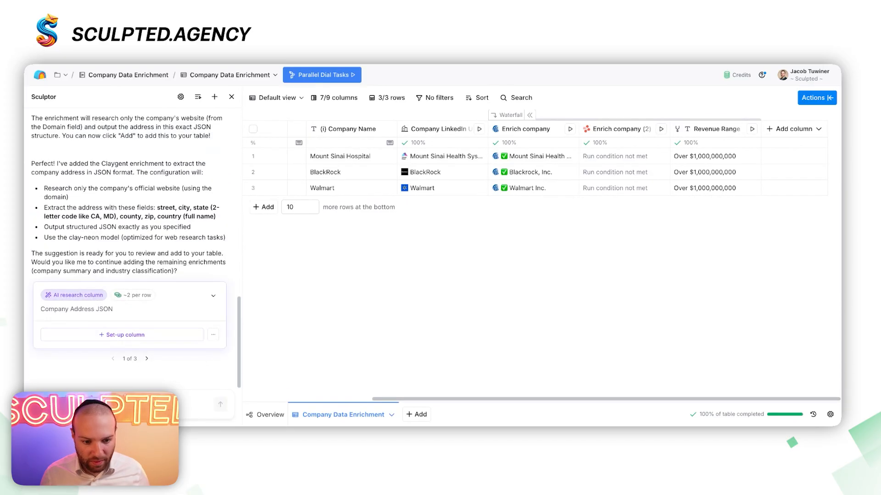
click(147, 359)
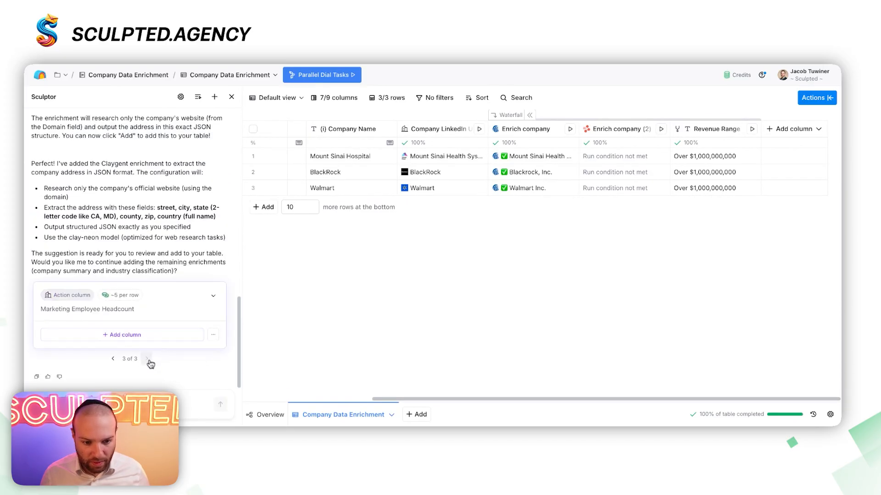
click(113, 358)
click(113, 359)
click(122, 334)
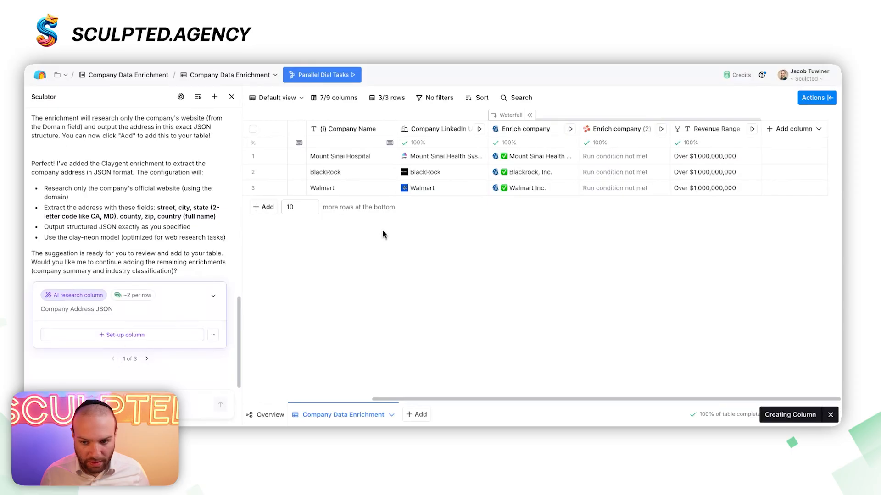
scroll(761, 173, down, 5)
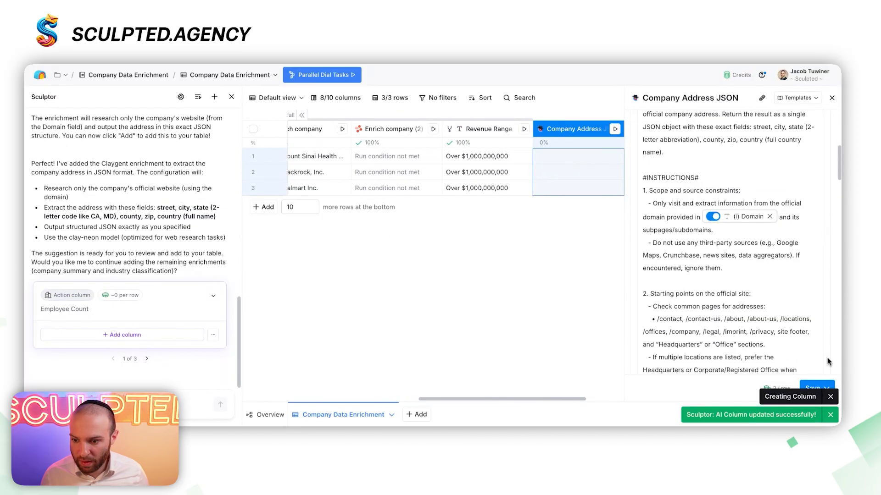
click(826, 385)
click(798, 348)
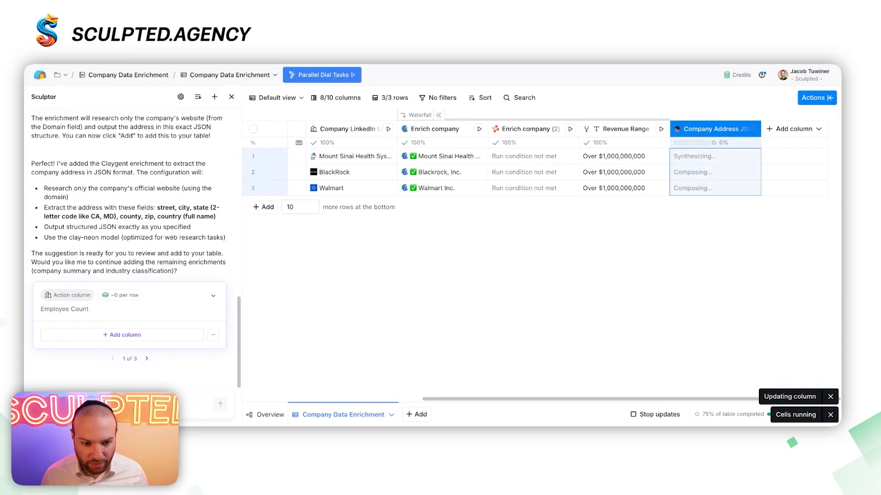
- Ask Sculptor to build the Claygent company summary and industry classifier prompt
click(134, 401)
text(okay, no)
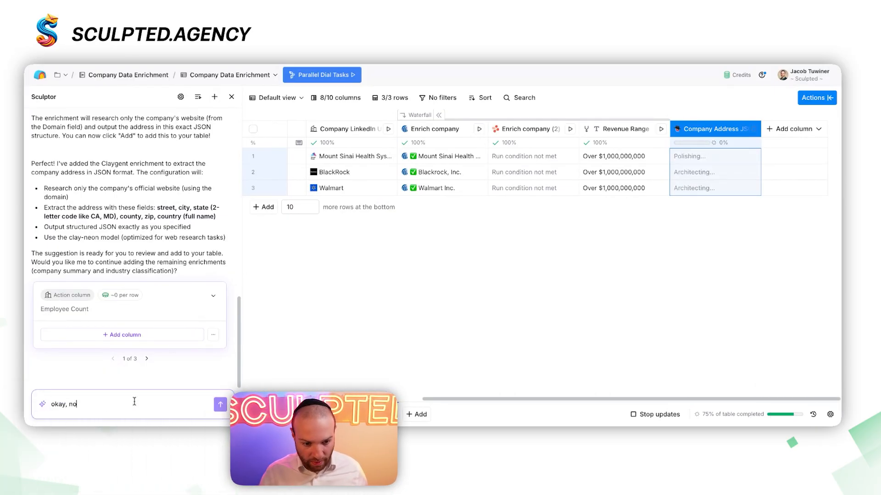
text(w please build the cla)
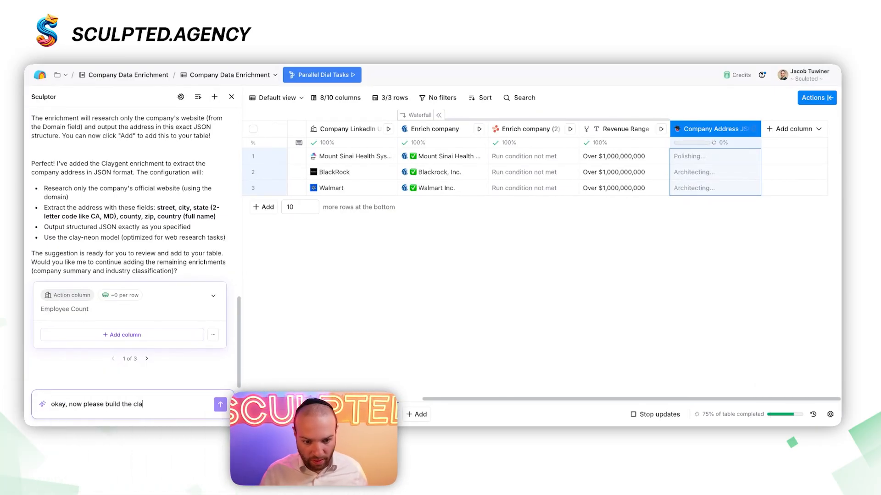
text(ygent company summary and i)
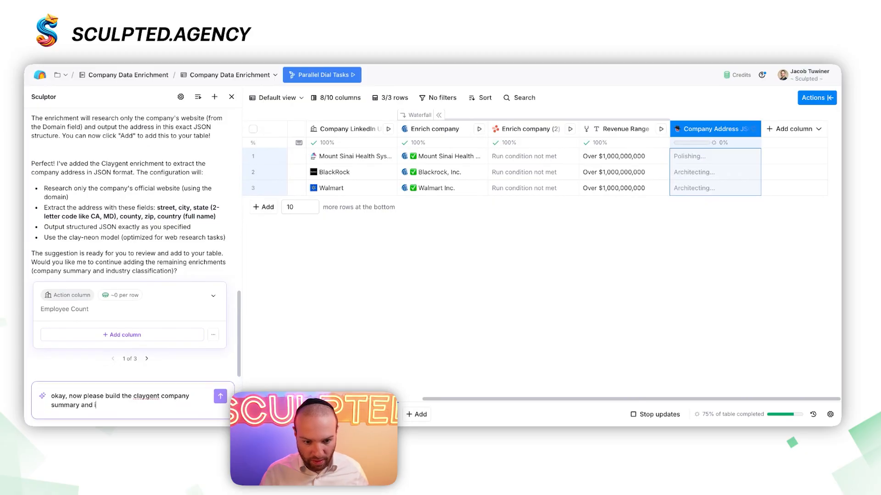
text(ndustry classifier prompt)
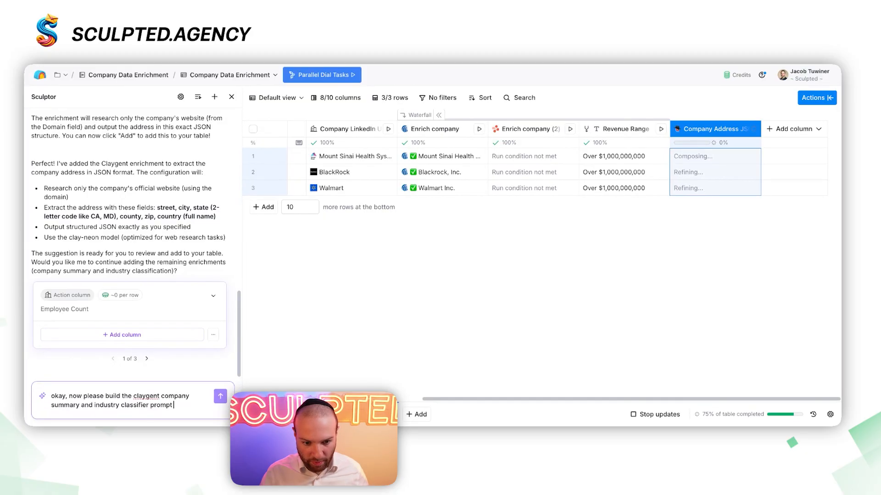
key(Return)
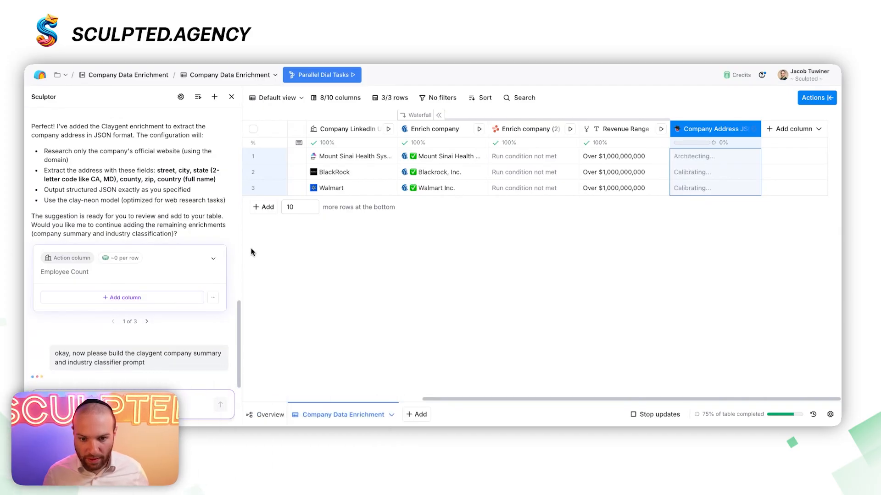
- Add the Street, City, State, County and Country fields from the first row's Company Address response as new table columns
click(706, 157)
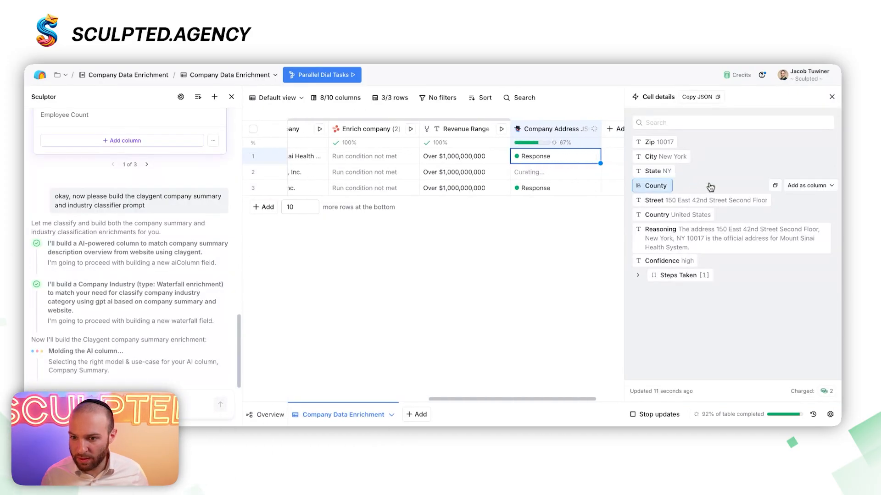
click(807, 200)
click(809, 231)
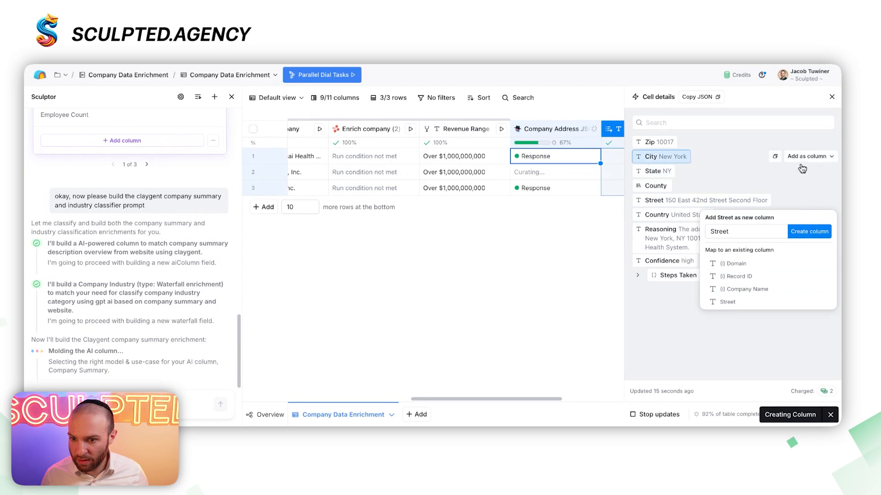
click(807, 157)
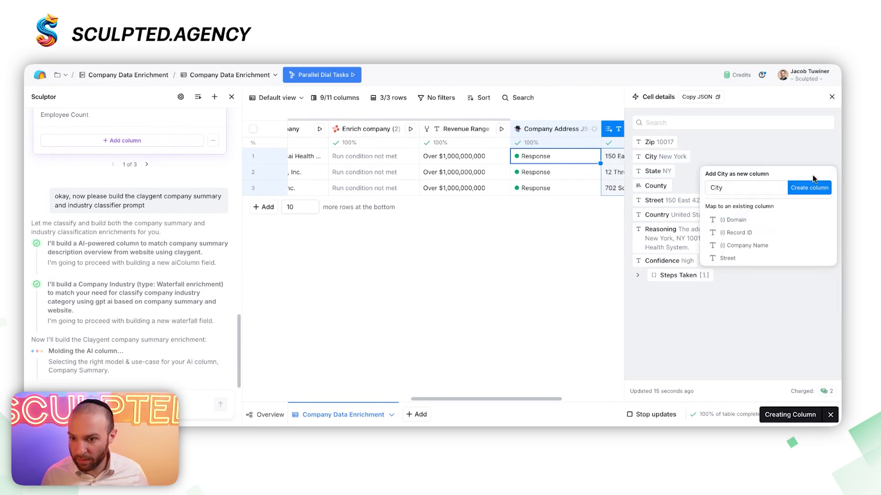
click(809, 188)
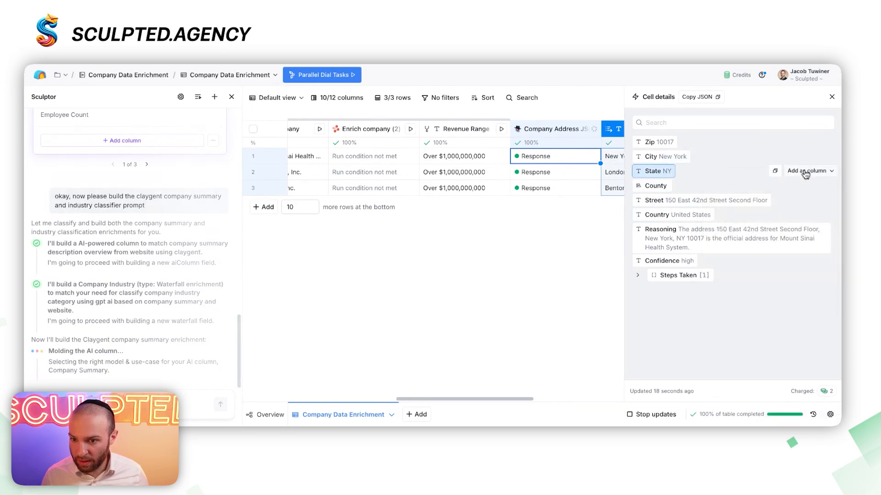
click(806, 172)
click(809, 202)
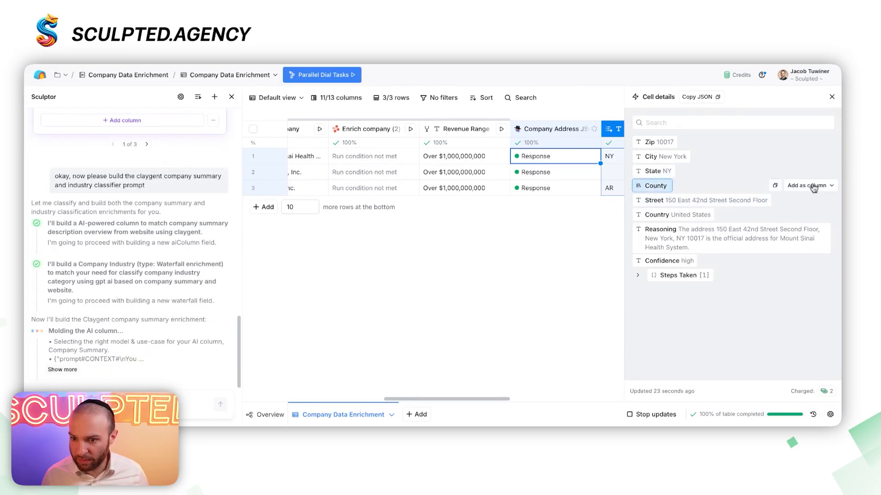
click(810, 185)
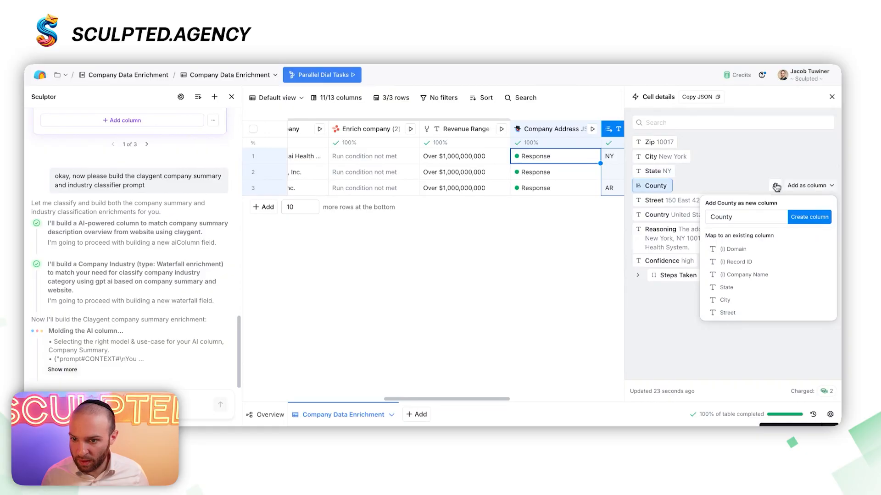
click(809, 217)
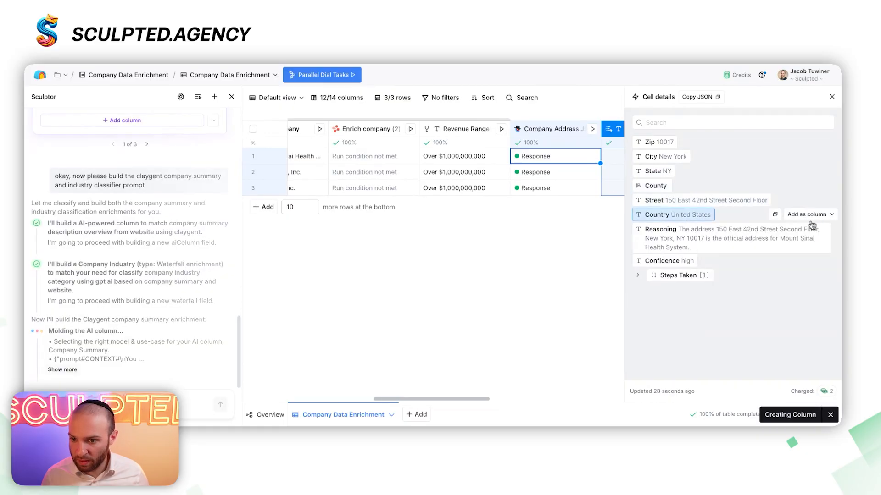
click(813, 219)
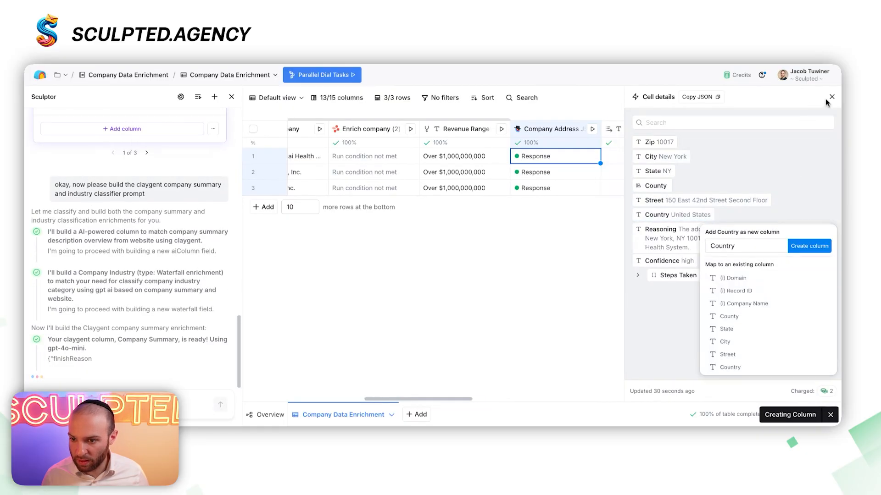
click(807, 246)
- Reorder the address columns after Company Address into the sequence Street, City, State, County, Country
scroll(710, 159, right, 1)
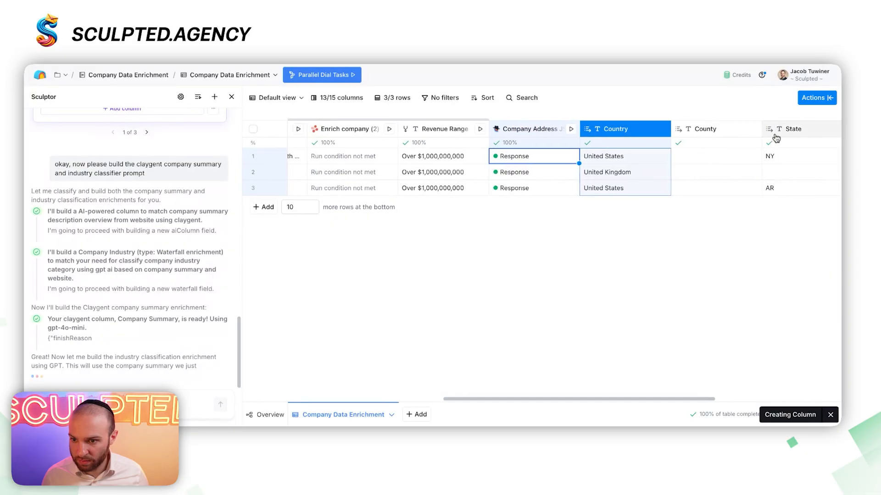
drag(776, 134, 559, 145)
scroll(688, 138, right, 5)
scroll(563, 144, right, 2)
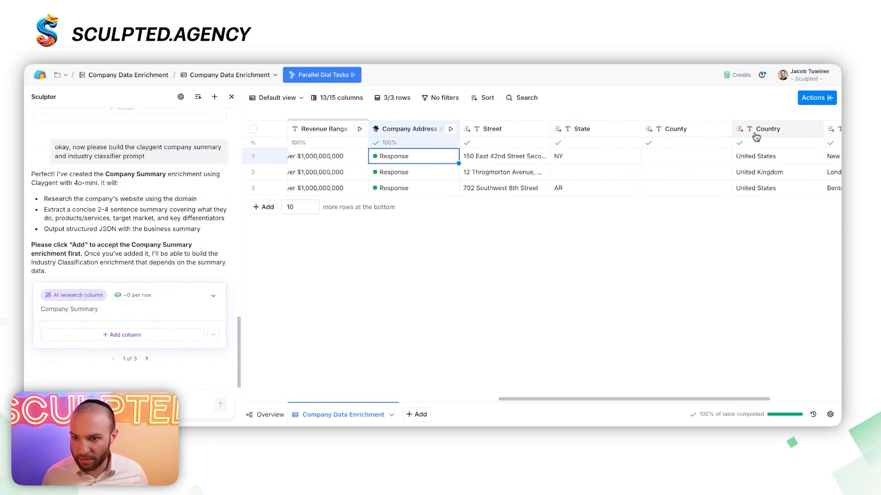
scroll(750, 139, right, 1)
scroll(749, 139, right, 2)
drag(773, 130, 571, 138)
scroll(667, 140, right, 2)
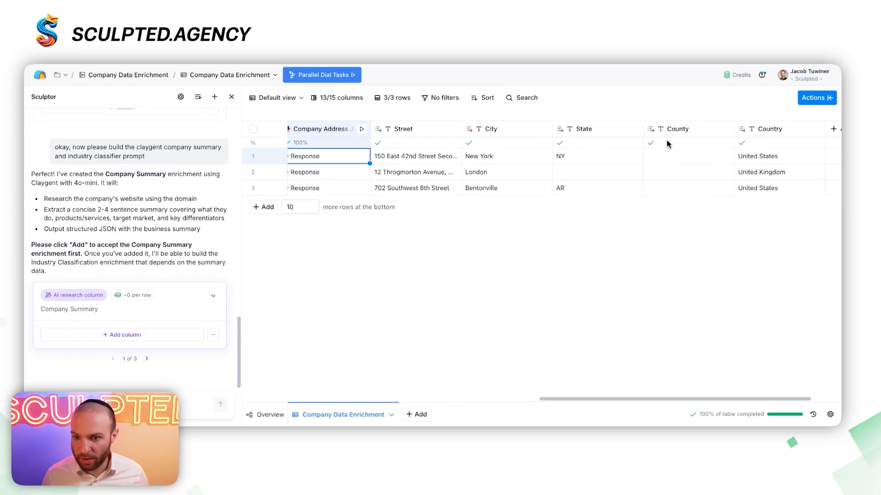
scroll(596, 161, left, 10)
- Add Sculptor's suggested Company Summary Claygent column, then save and run it on the table's rows
click(94, 337)
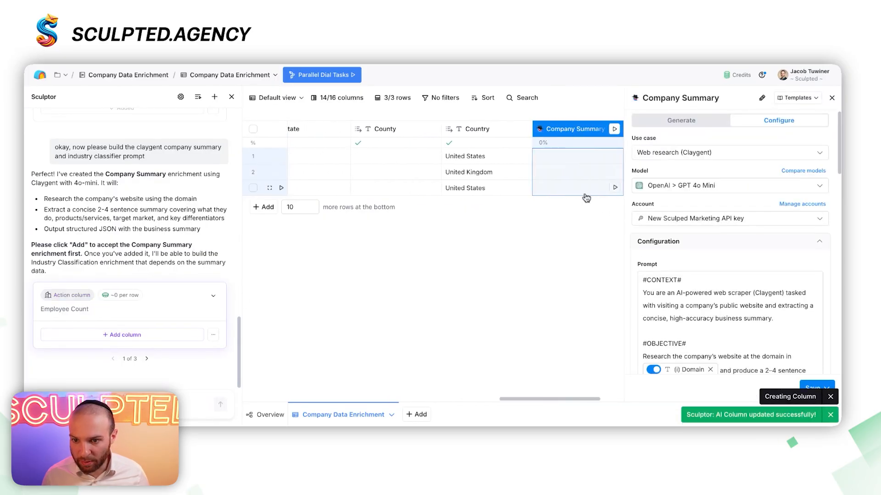
scroll(748, 298, down, 10)
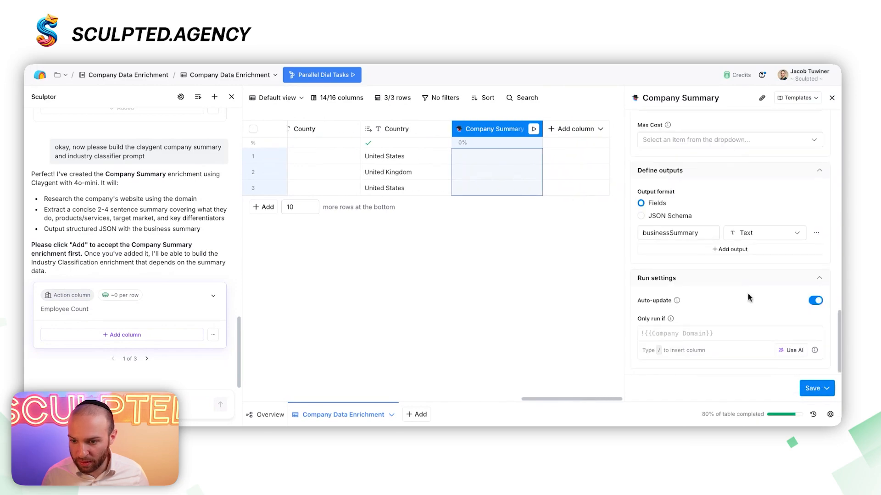
click(816, 388)
click(782, 366)
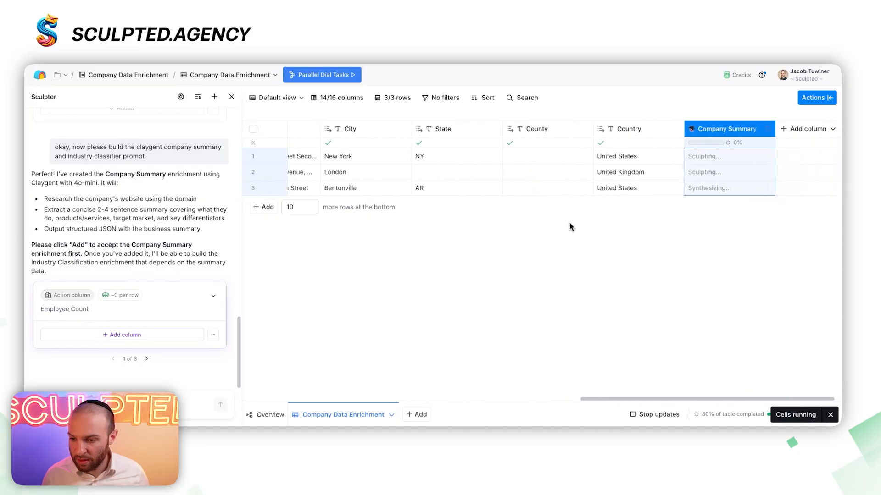
- Reopen the Company Summary column's configuration to review its model and prompt, and close it without changes
click(712, 135)
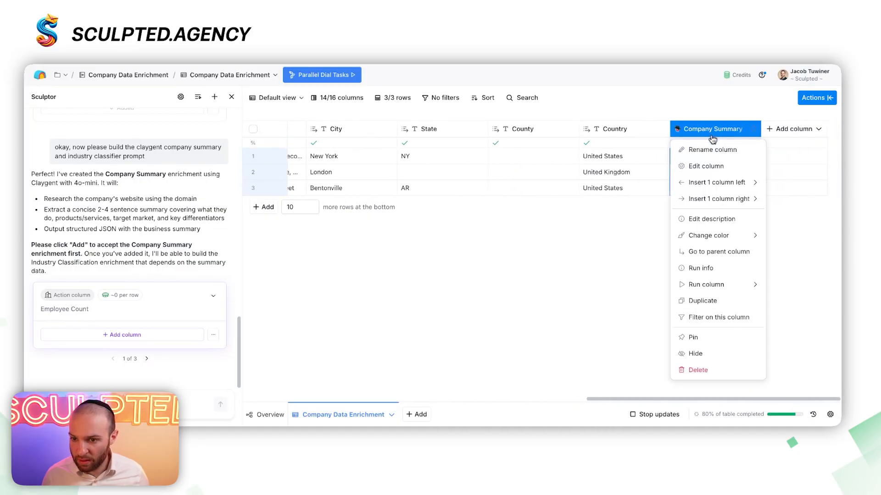
click(711, 172)
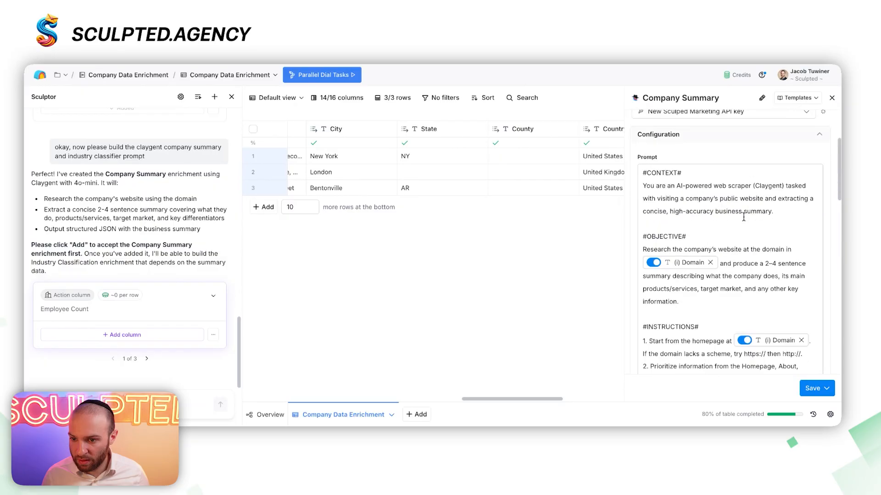
scroll(792, 115, up, 3)
click(832, 98)
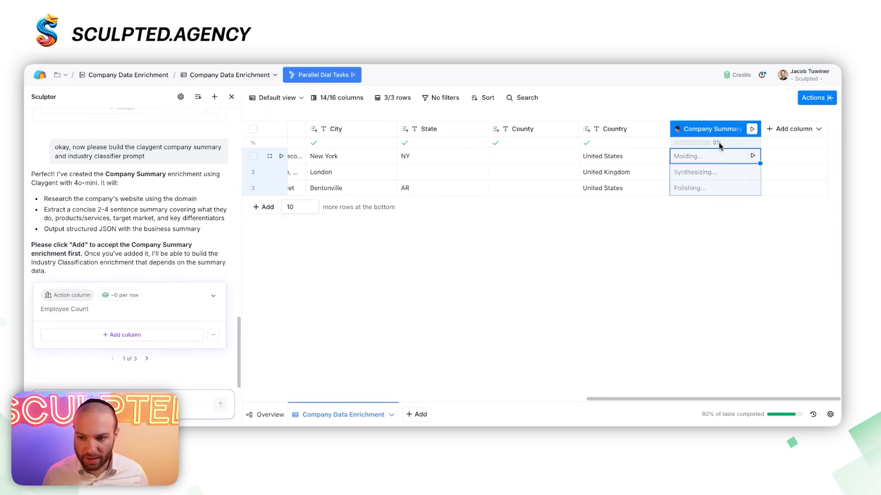
- Clear the drafted county message from the Sculptor chat and delete the County column from the table
scroll(706, 167, left, 5)
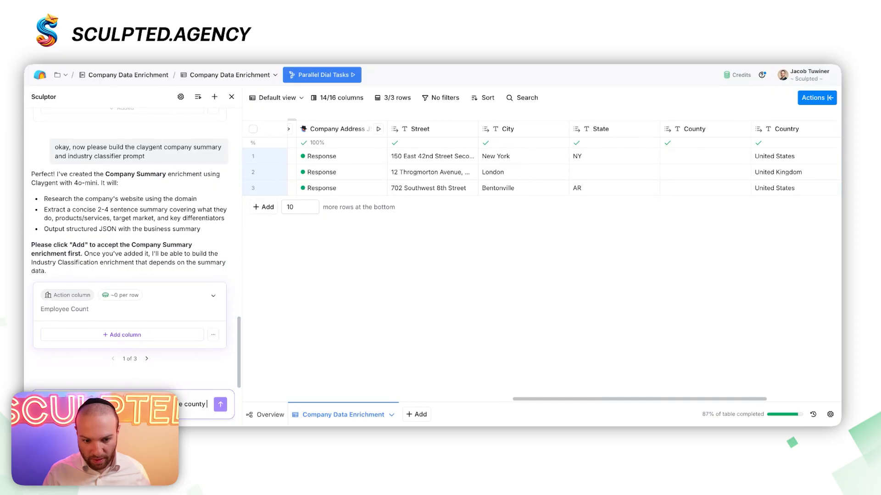
key(BackSpace)
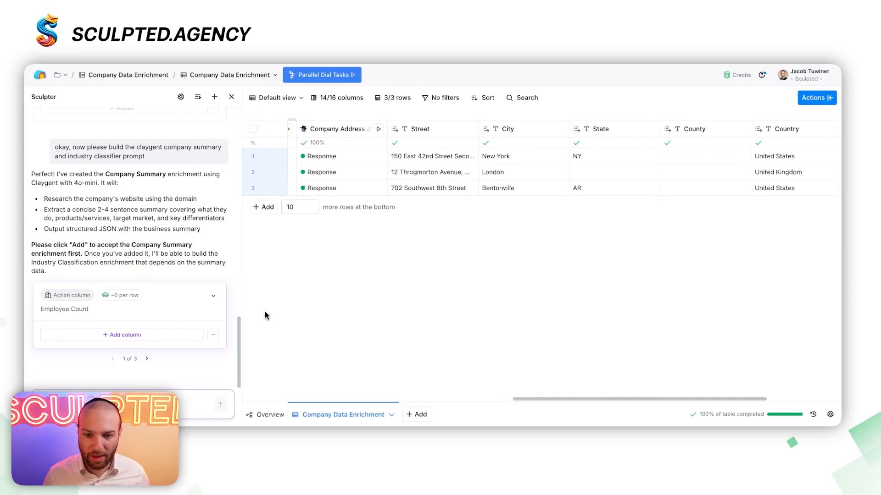
click(674, 130)
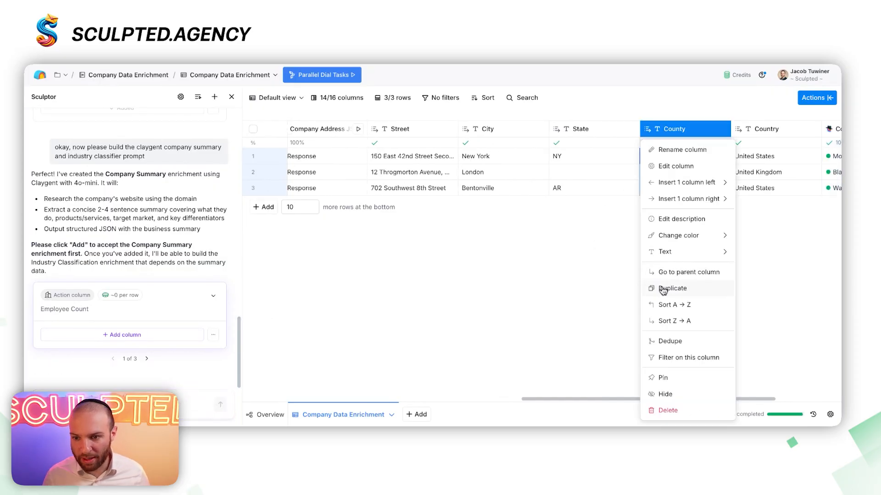
click(685, 418)
click(513, 194)
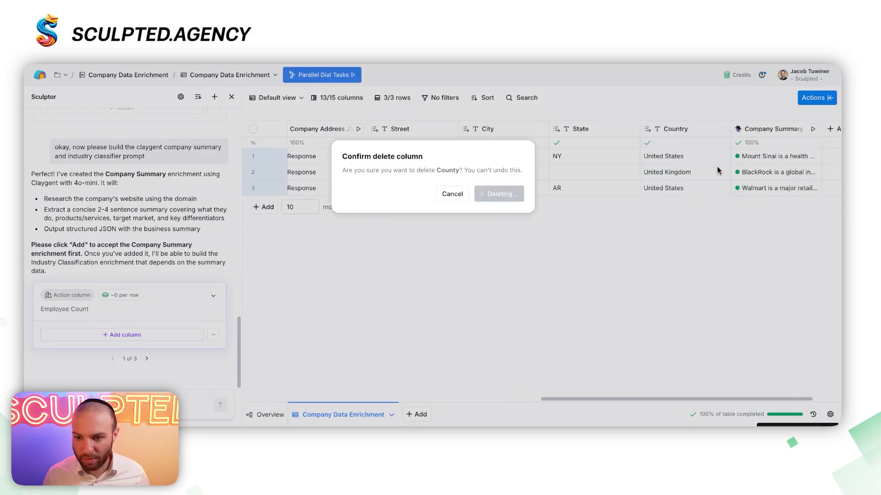
- Add the Business Summary field from the first row's Company Summary response as a new table column
scroll(682, 184, right, 2)
click(694, 161)
scroll(599, 180, right, 5)
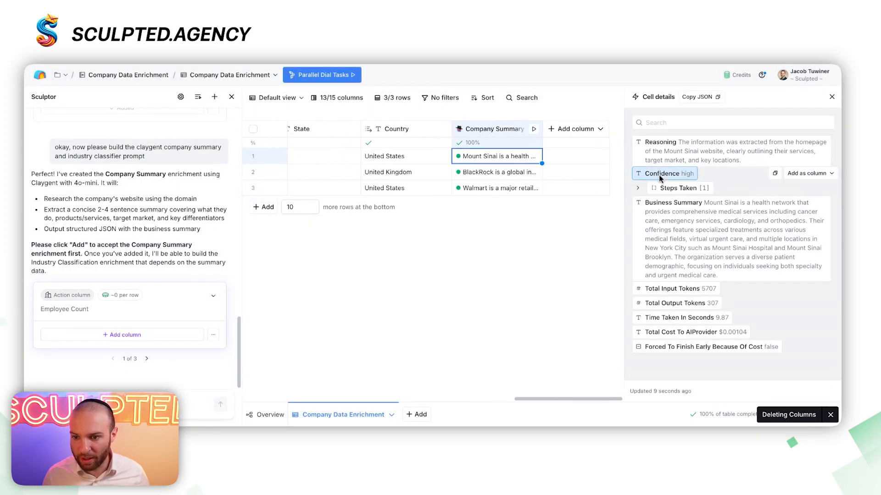
click(806, 203)
click(809, 234)
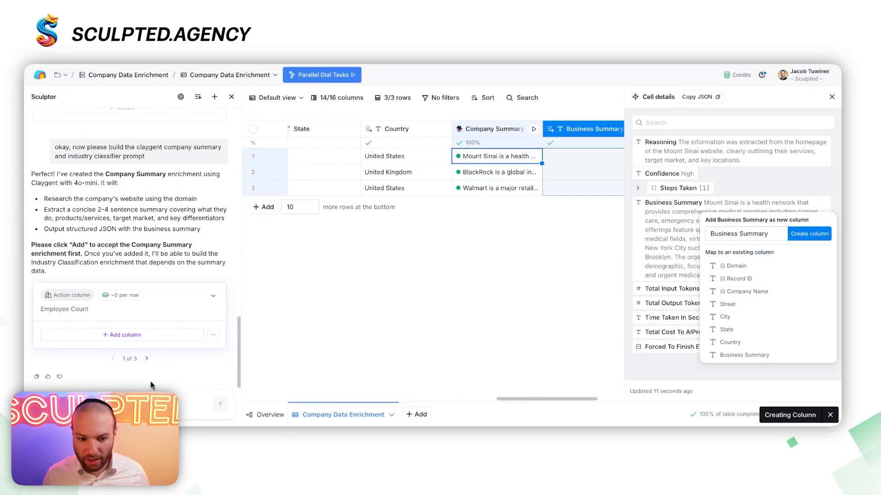
- Ask Sculptor to build the GPT prompt classifying the company by its summary into one of the given industries or "other", and close the cell details
click(140, 402)
text(now please build)
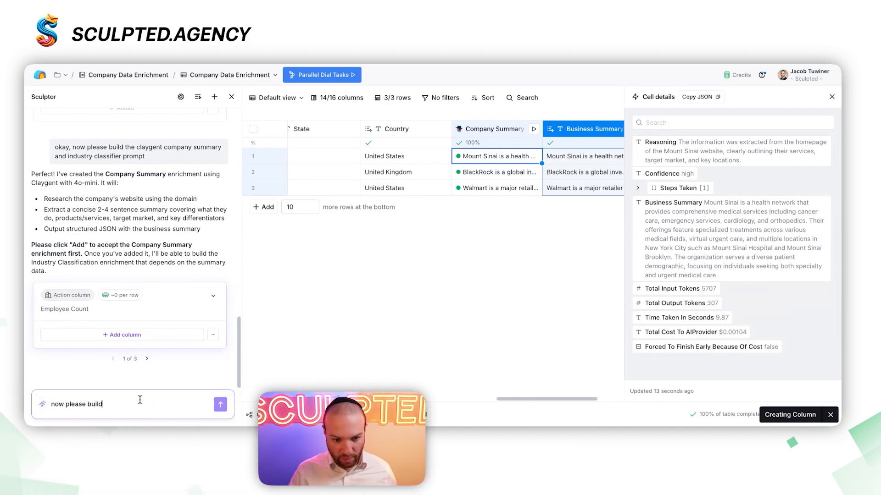
text( the gpt prompt)
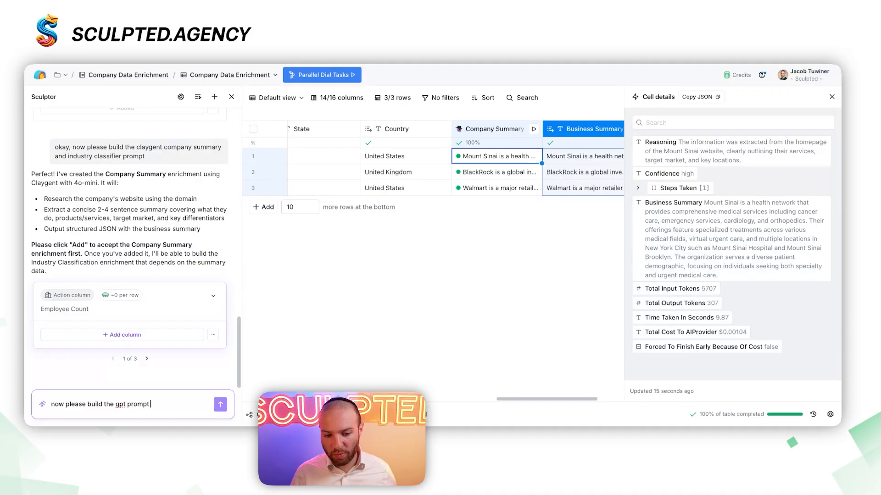
text( to classify)
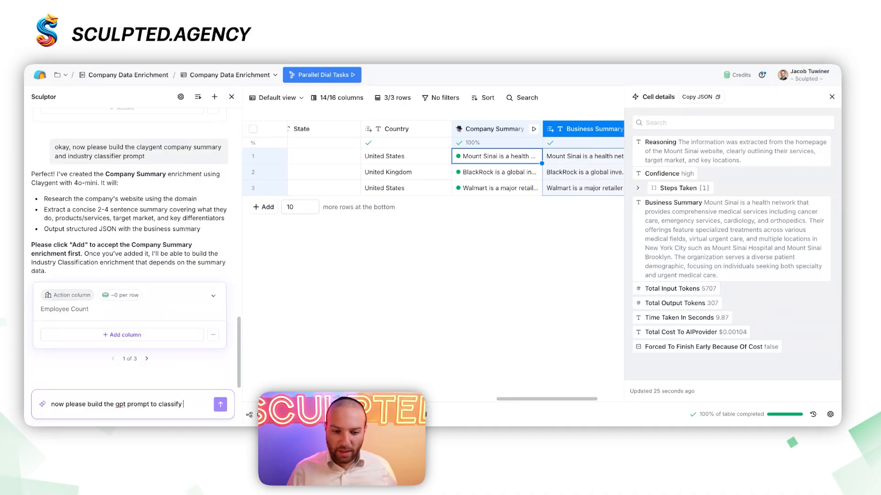
text( the compan)
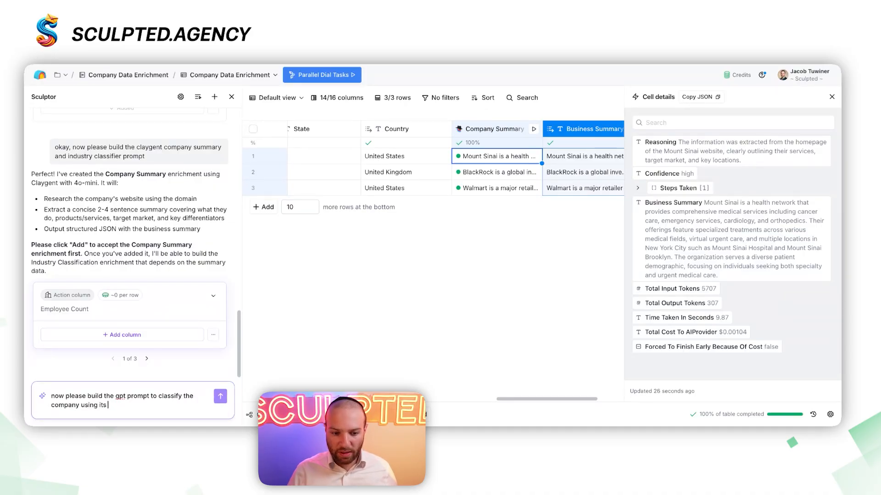
text(y using its summary into one of the ind)
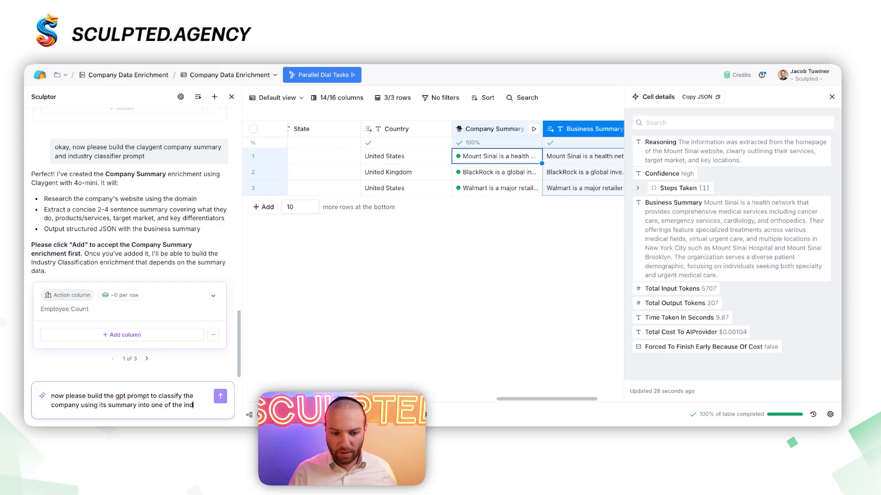
text(ustries that I gave you or "other)
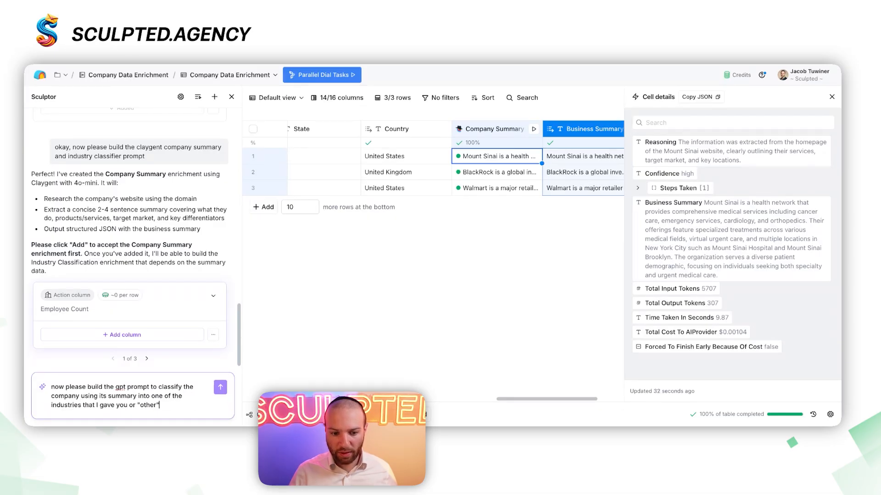
key(Return)
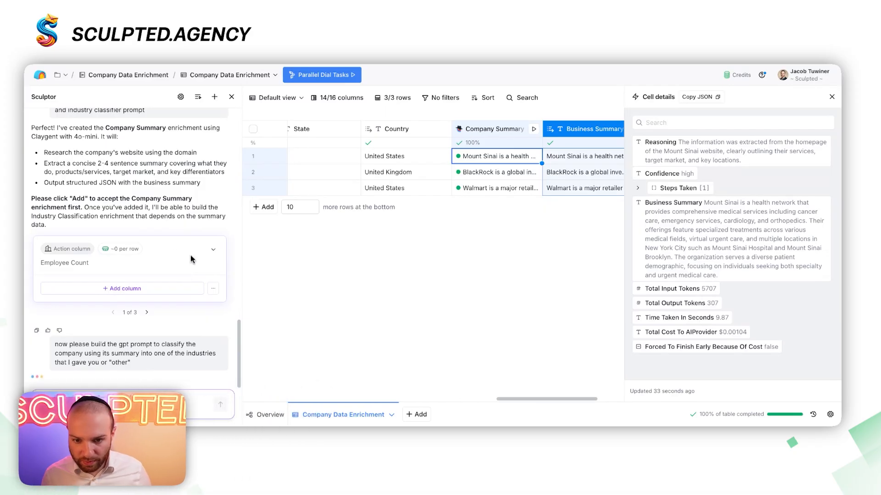
click(831, 96)
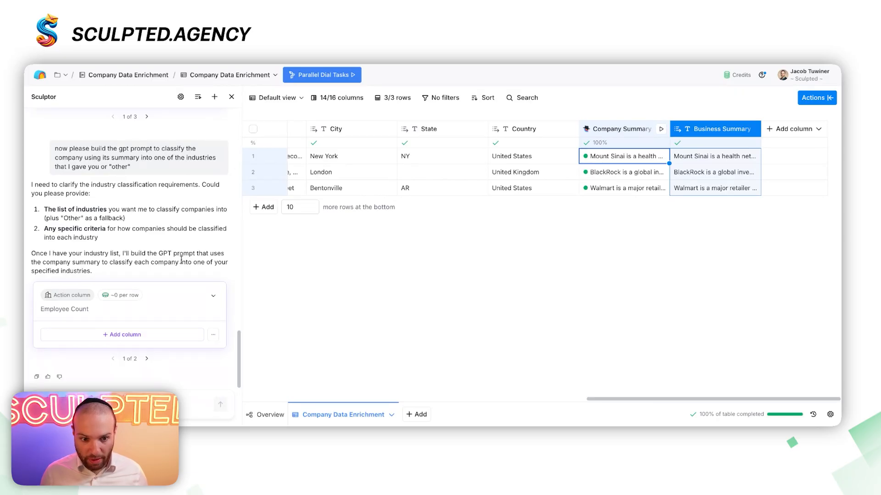
- Paste and send Sculptor the copied industry classification instructions, with options Healthcare, Manufacturing, Finance, Construction, Retail, Education and Other, and JSON industry and reasoning output
scroll(569, 158, left, 1)
click(200, 397)
key(super+v)
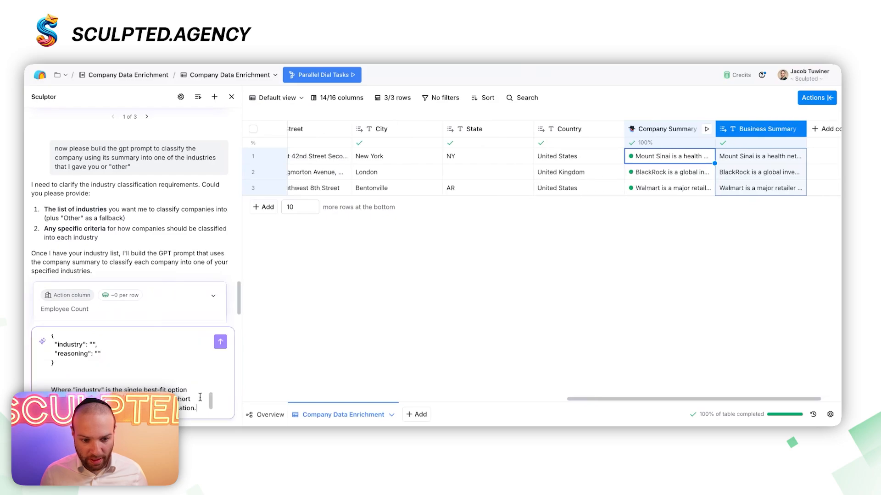
click(217, 348)
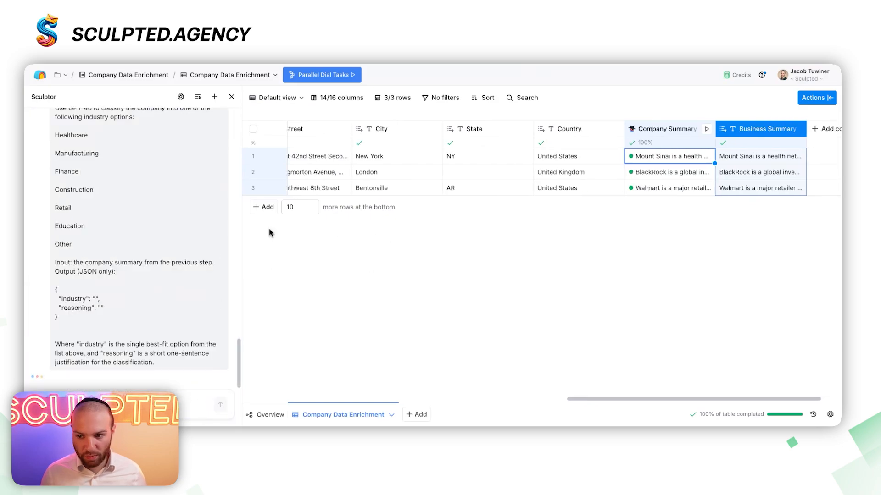
scroll(87, 232, up, 5)
scroll(91, 234, down, 5)
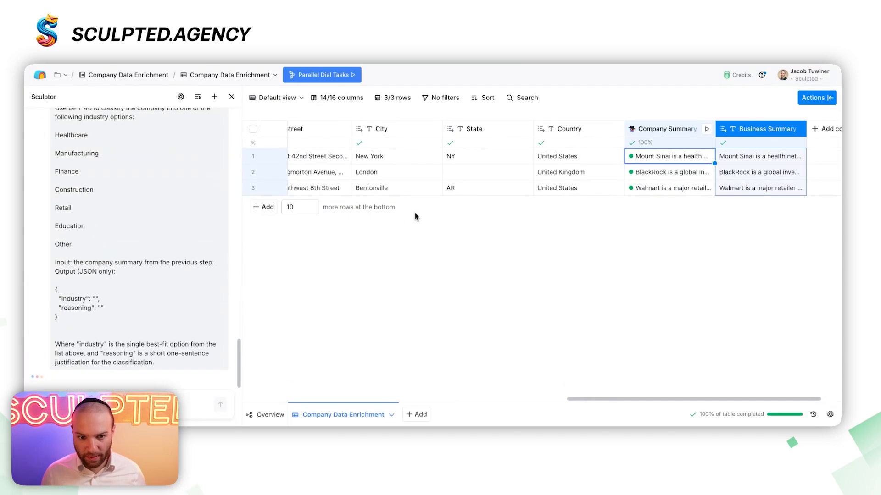
scroll(415, 216, right, 1)
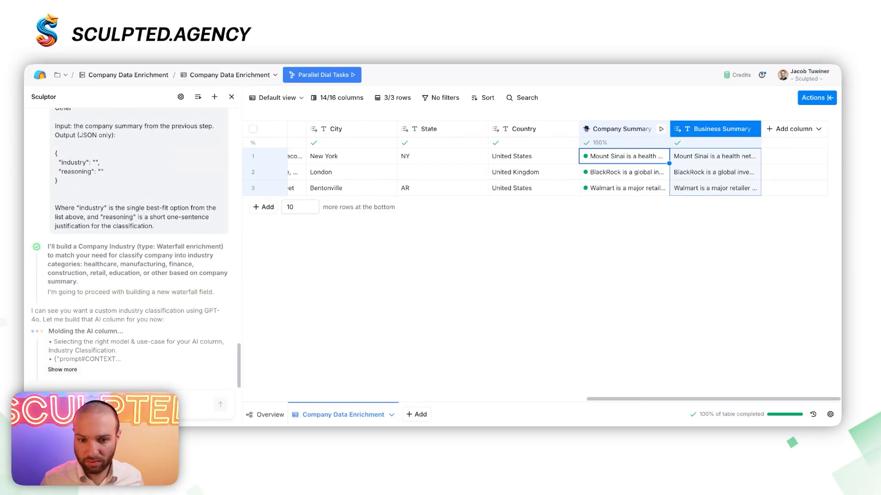
- Add Sculptor's proposed Industry Classification AI research column to the table
scroll(276, 224, left, 15)
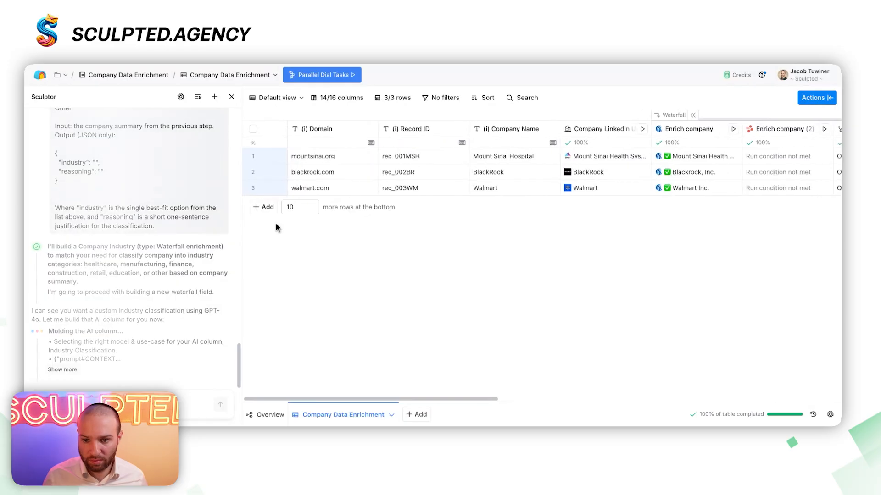
scroll(277, 224, right, 6)
scroll(277, 223, right, 5)
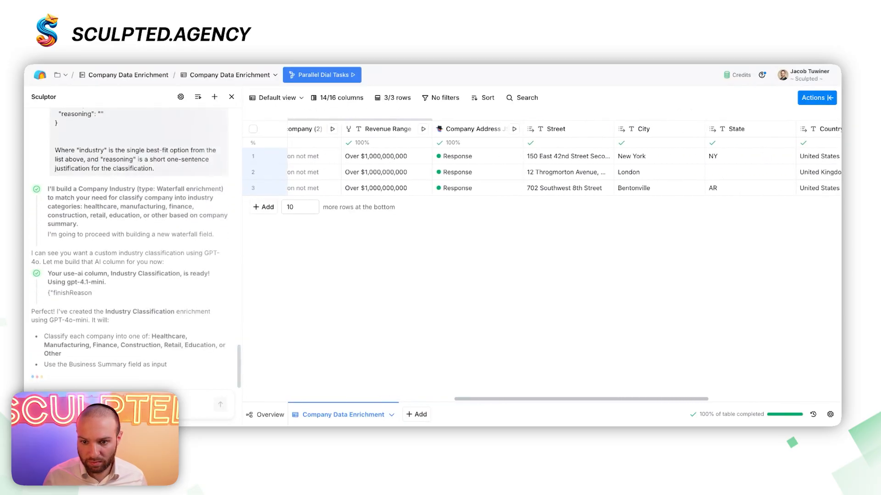
scroll(541, 160, right, 1)
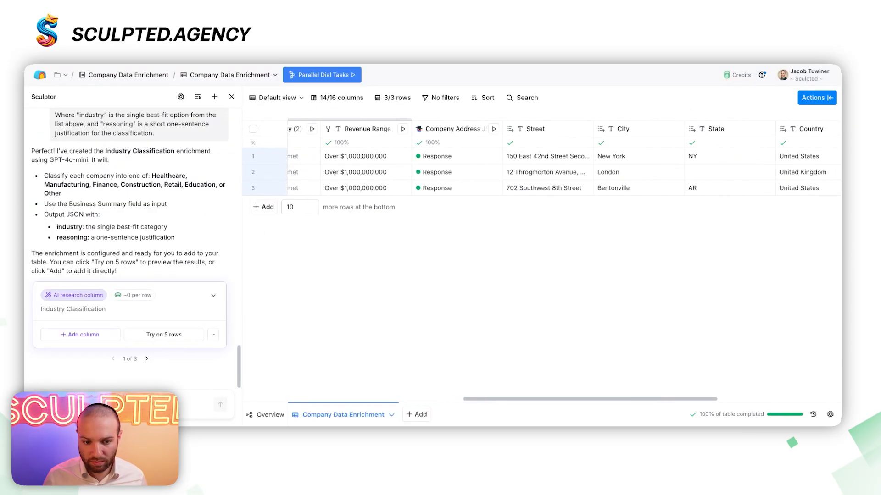
click(92, 338)
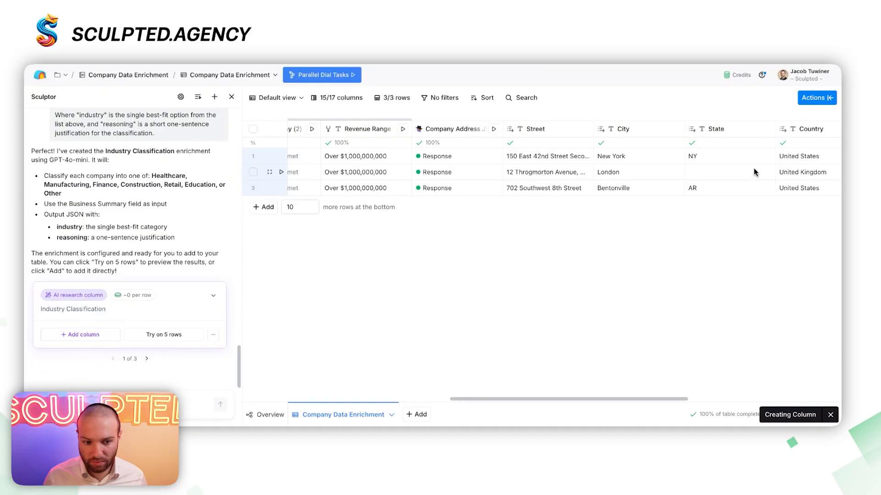
- Review the Industry Classification prompt, then save the column and run it on the table's rows
scroll(684, 246, down, 5)
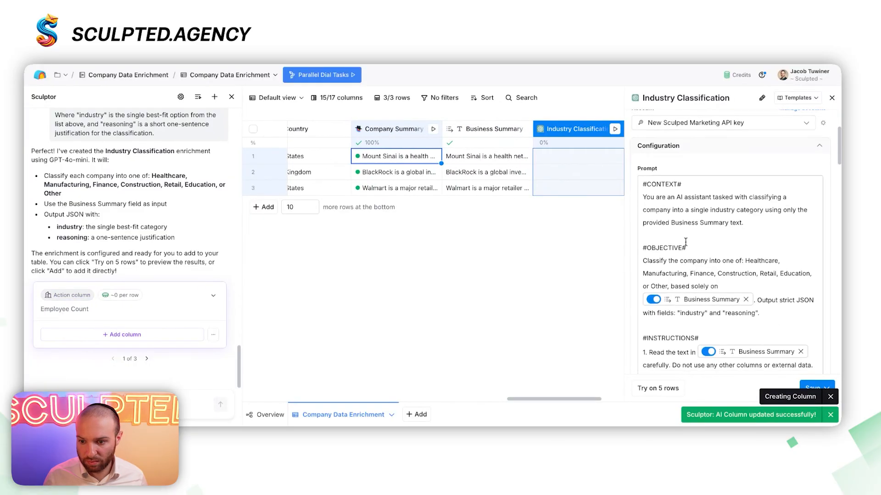
mouse_move(709, 202)
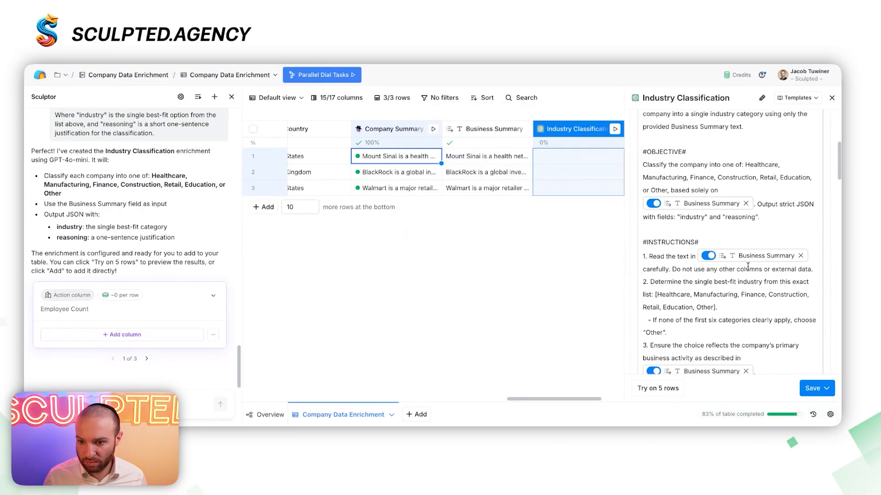
scroll(739, 312, down, 10)
scroll(740, 311, down, 5)
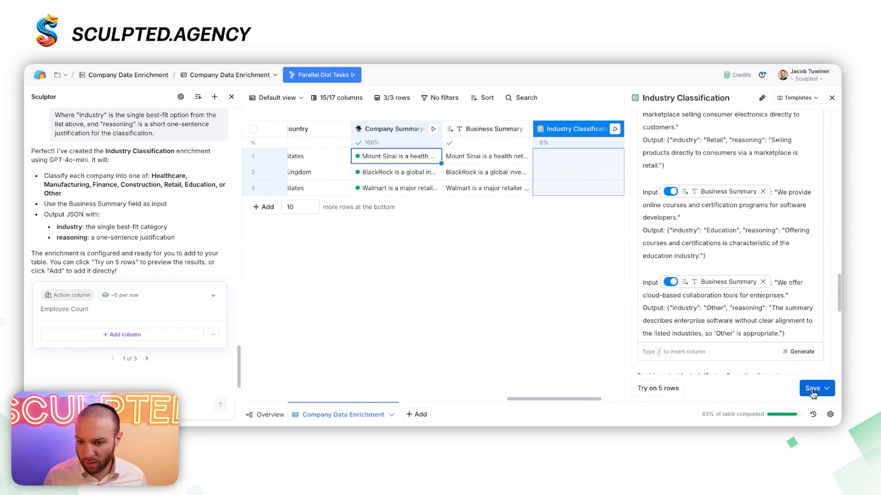
click(826, 388)
click(752, 348)
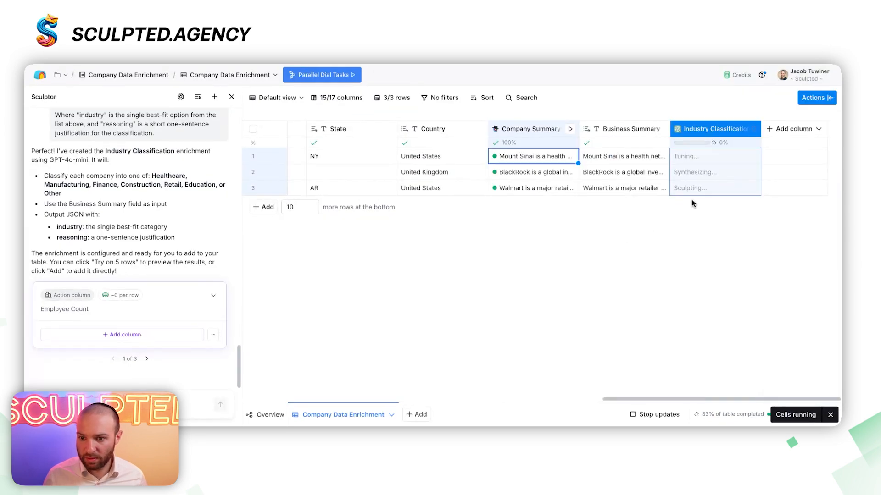
- Add the Industry field from the first row's Industry Classification response as a new table column
scroll(690, 202, left, 2)
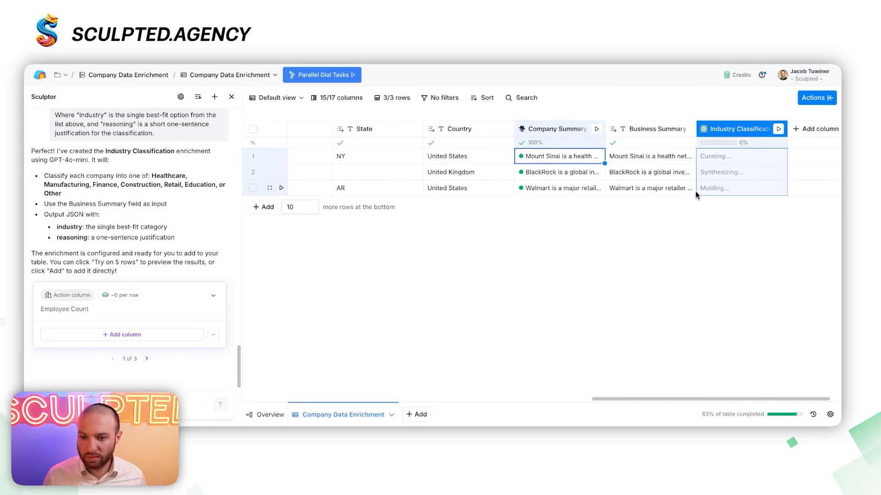
scroll(674, 193, left, 2)
scroll(671, 191, left, 10)
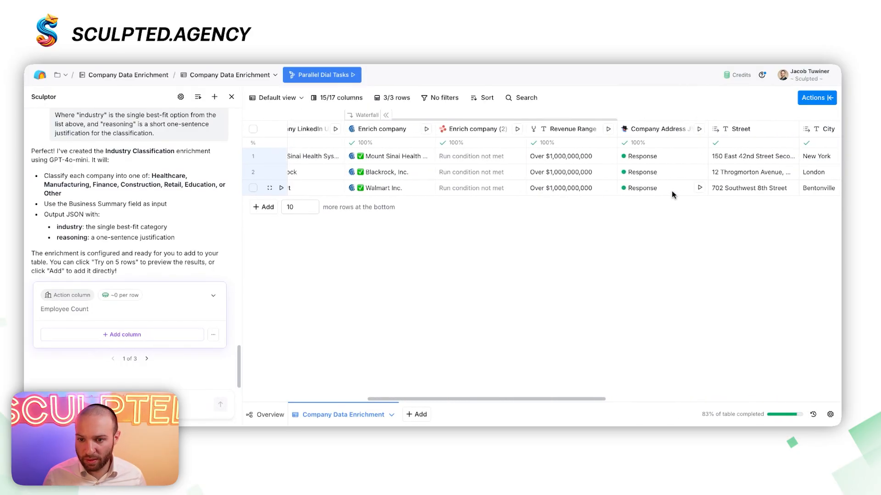
scroll(672, 191, right, 12)
click(704, 158)
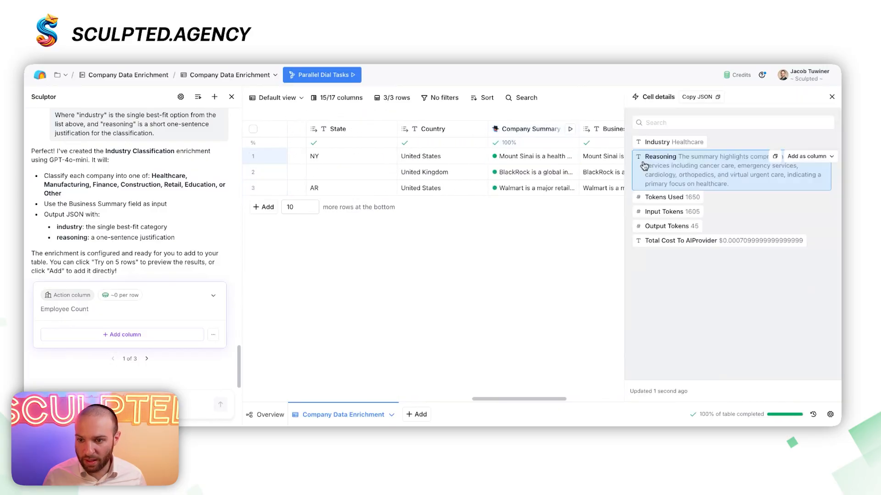
click(807, 142)
click(809, 169)
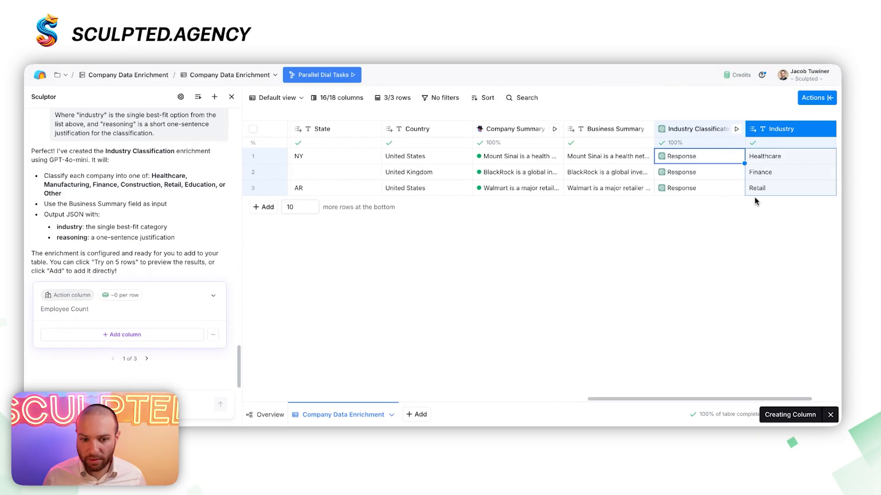
- Add the Url field from the first row's Company LinkedIn result as a new table column
scroll(756, 202, left, 20)
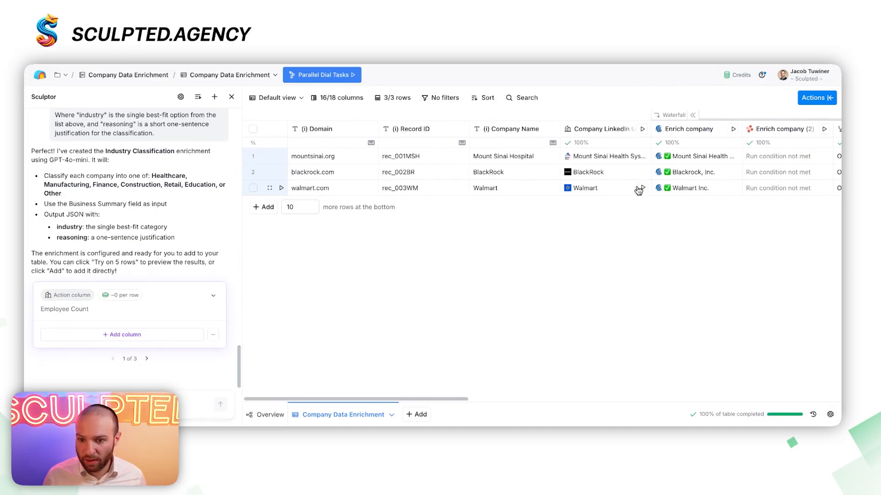
scroll(665, 188, right, 20)
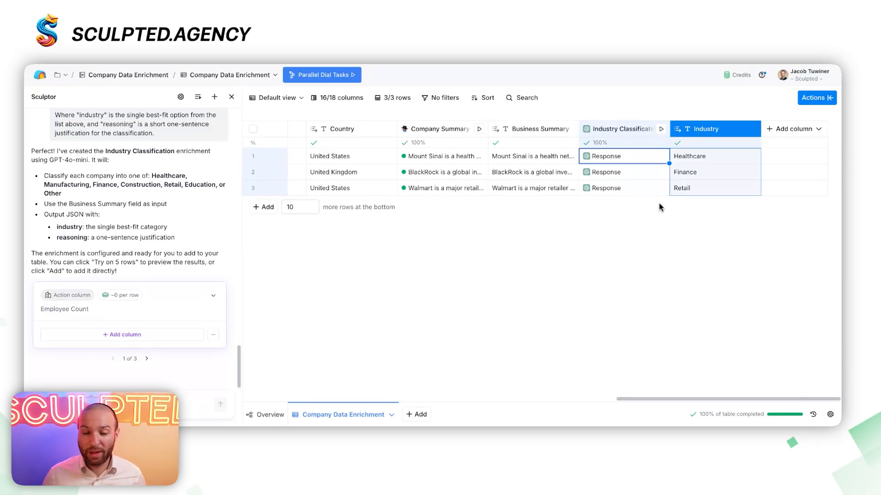
scroll(651, 207, left, 10)
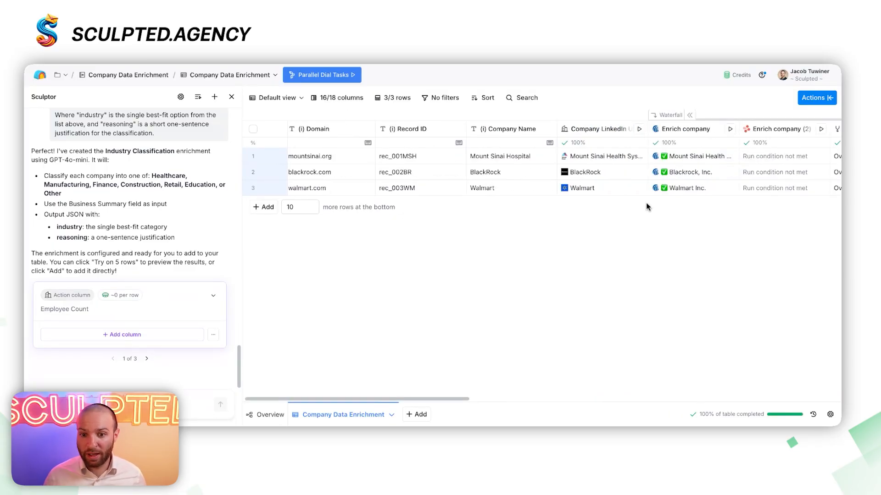
scroll(647, 204, right, 3)
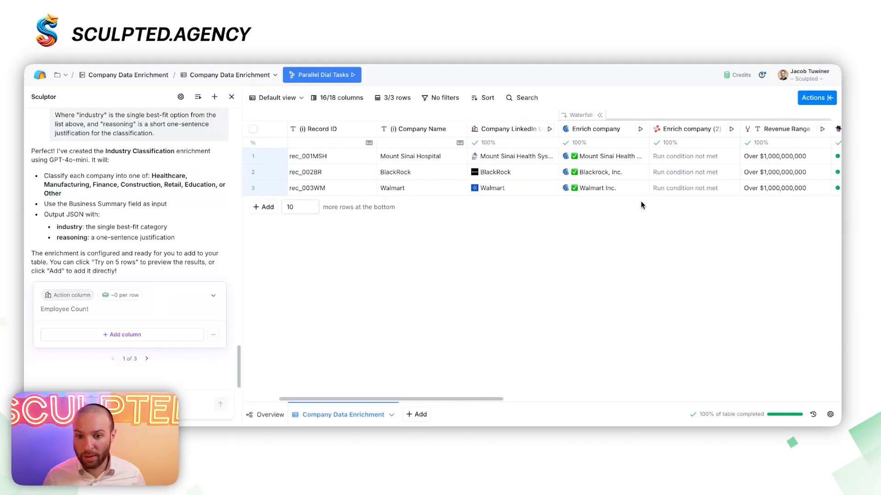
scroll(639, 202, left, 3)
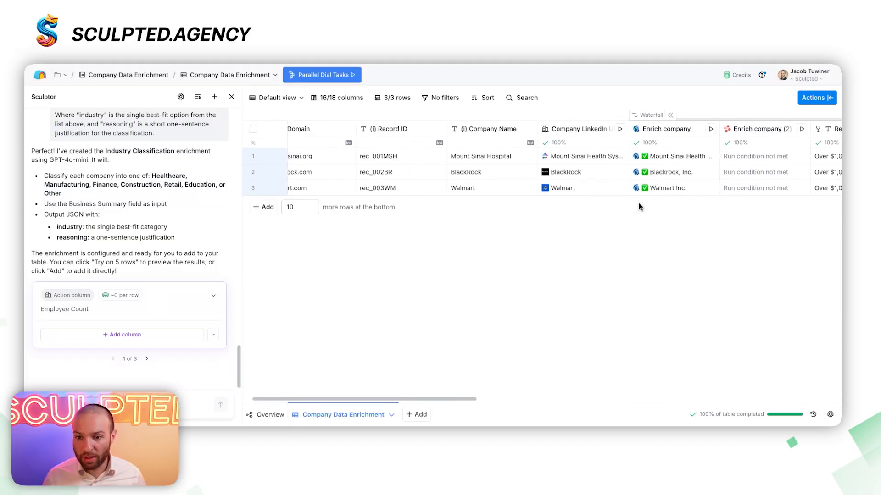
click(597, 161)
click(806, 142)
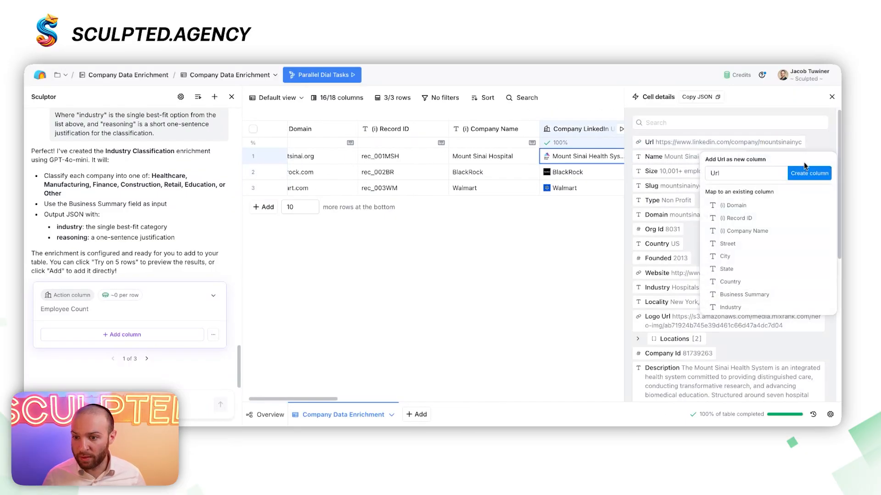
click(800, 173)
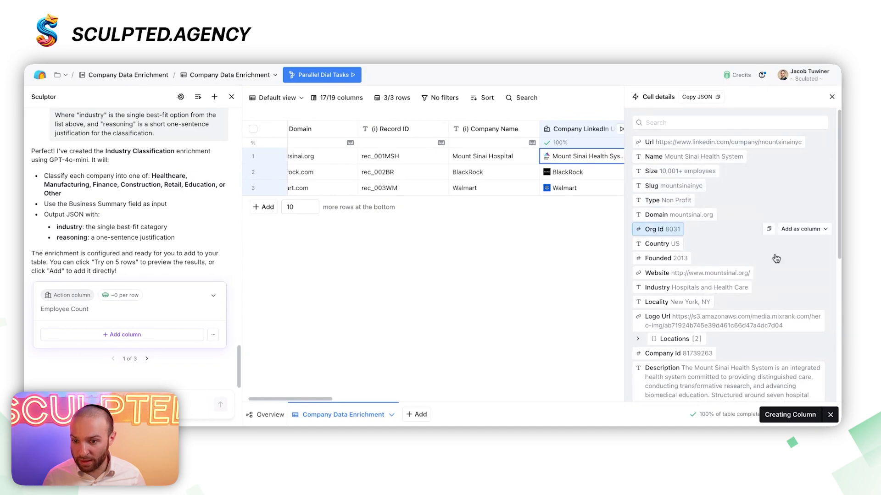
- Add the Employee Count field from the same Company LinkedIn result as a new column and check across the table
scroll(795, 271, down, 5)
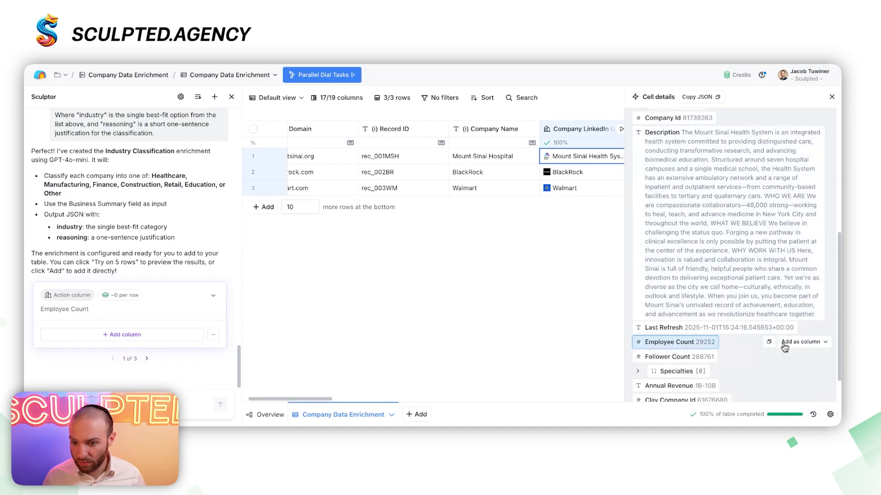
click(807, 345)
click(804, 167)
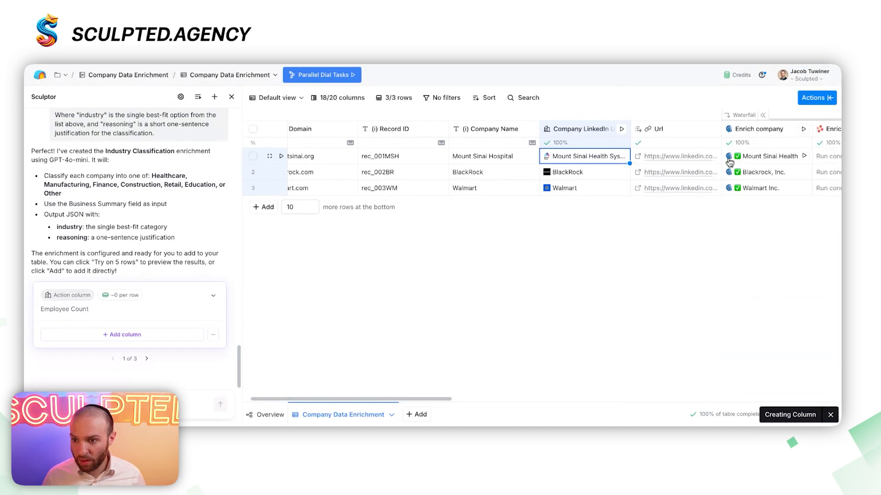
scroll(688, 179, right, 8)
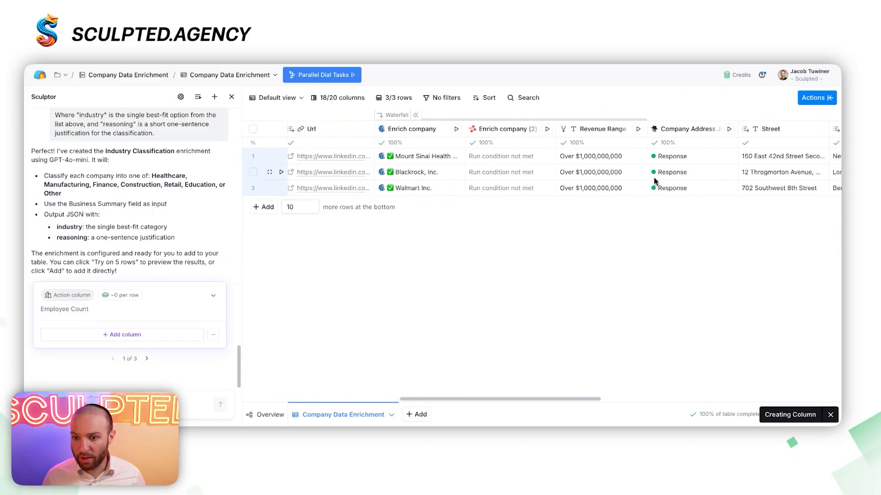
scroll(650, 183, right, 14)
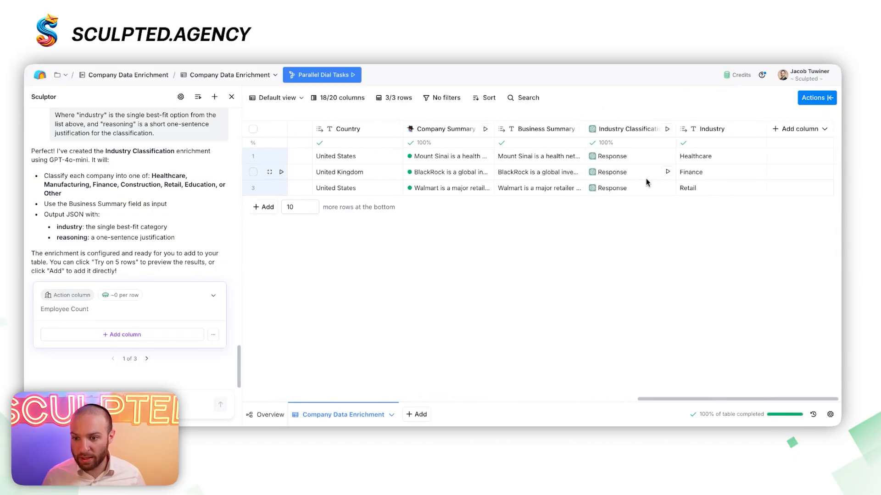